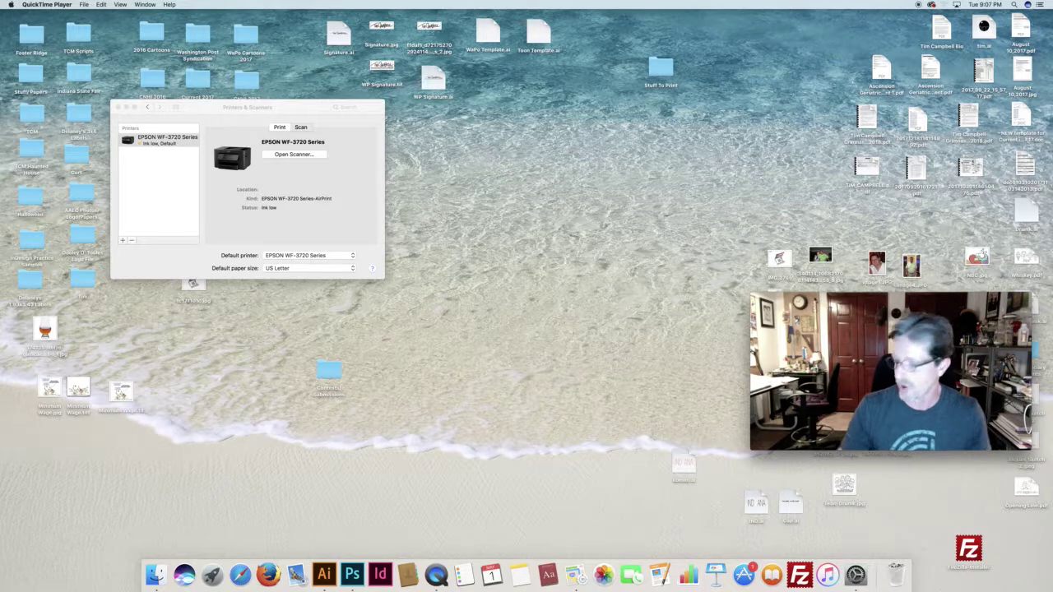
# Step: Bring the Printers & Scanners window for the EPSON WF-3720 Series forward and reposition it
pyautogui.moveTo(893, 393)
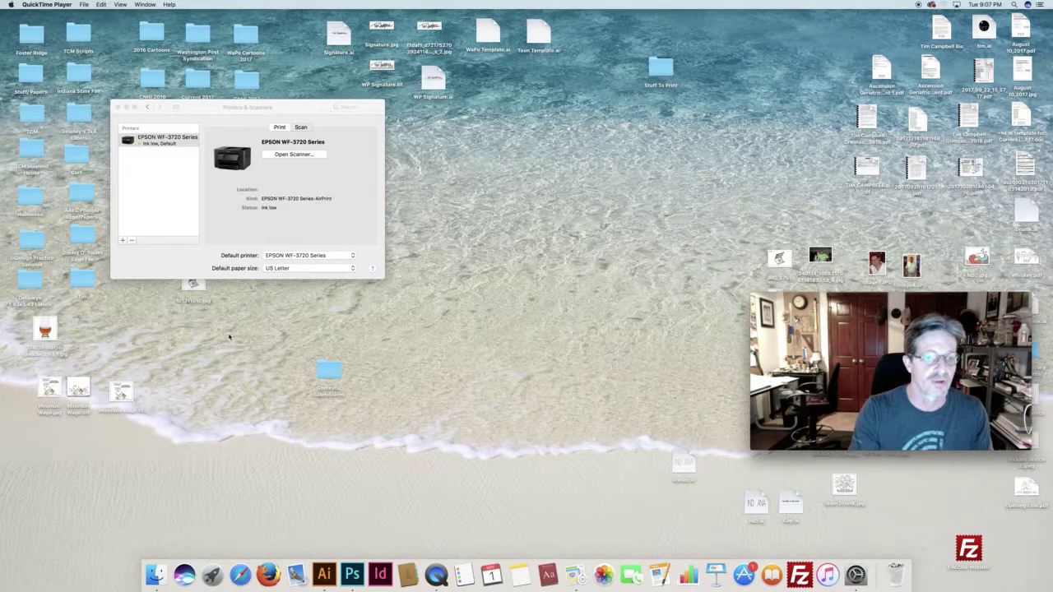
pyautogui.moveTo(208, 109); pyautogui.dragTo(274, 99)
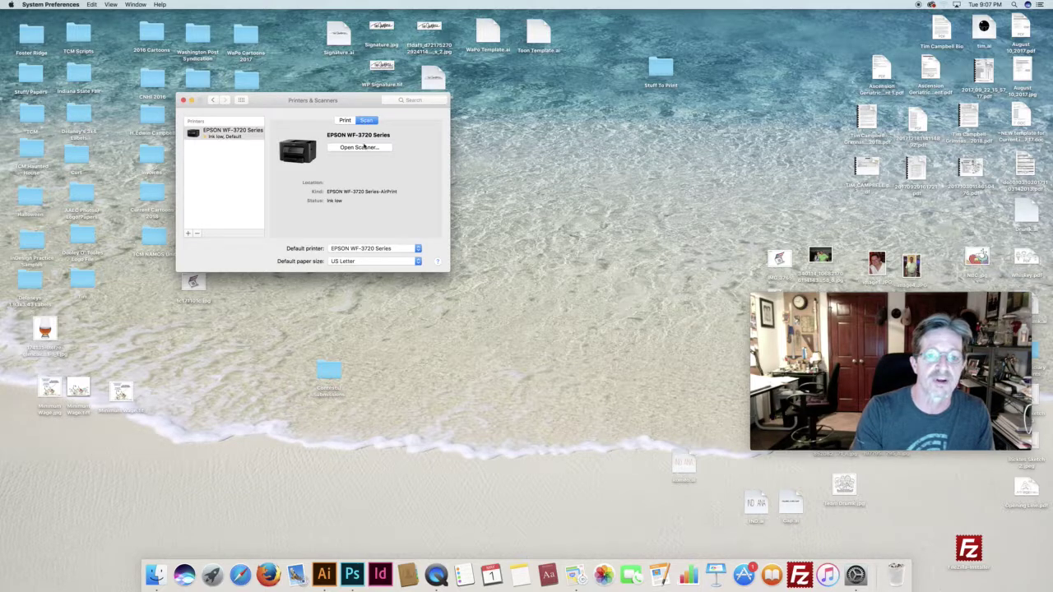
# Step: Preview the flatbed, mark the pencil sketch area, and scan it as a 300 dpi B&W TIFF
pyautogui.click(360, 147)
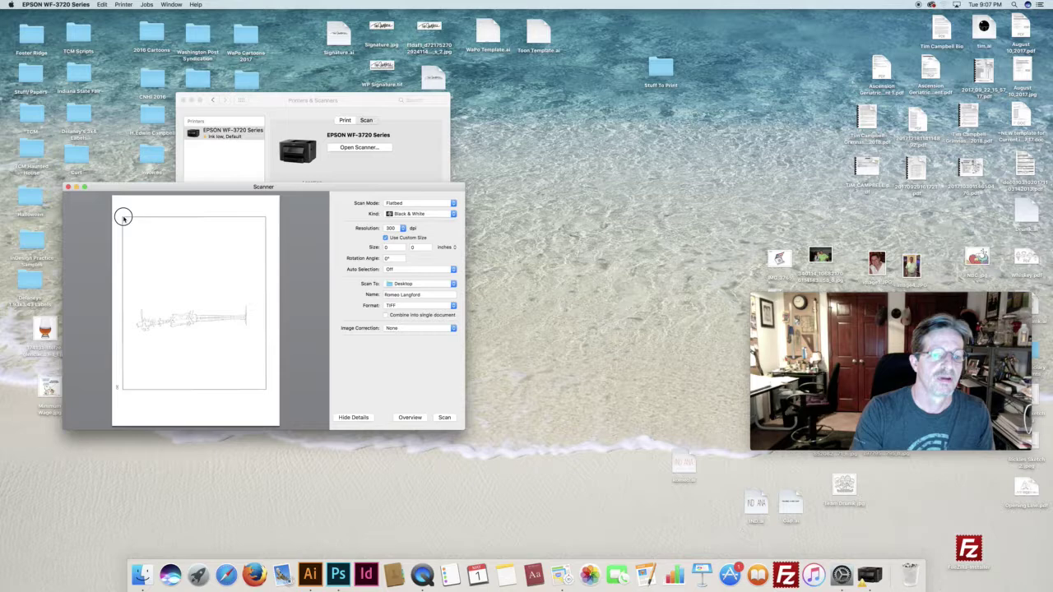
pyautogui.moveTo(123, 218); pyautogui.dragTo(265, 390)
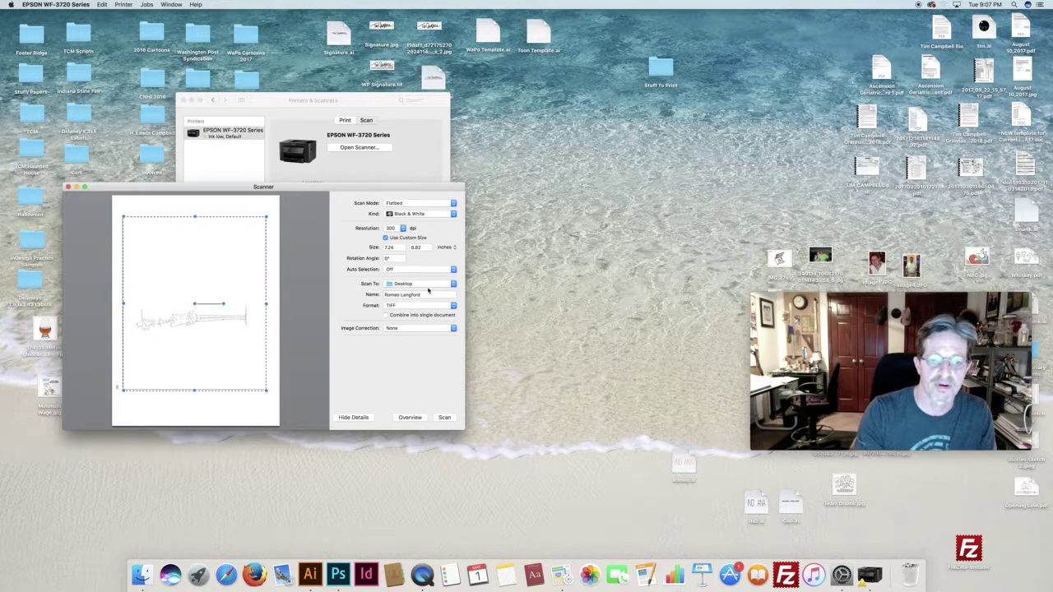
pyautogui.click(443, 418)
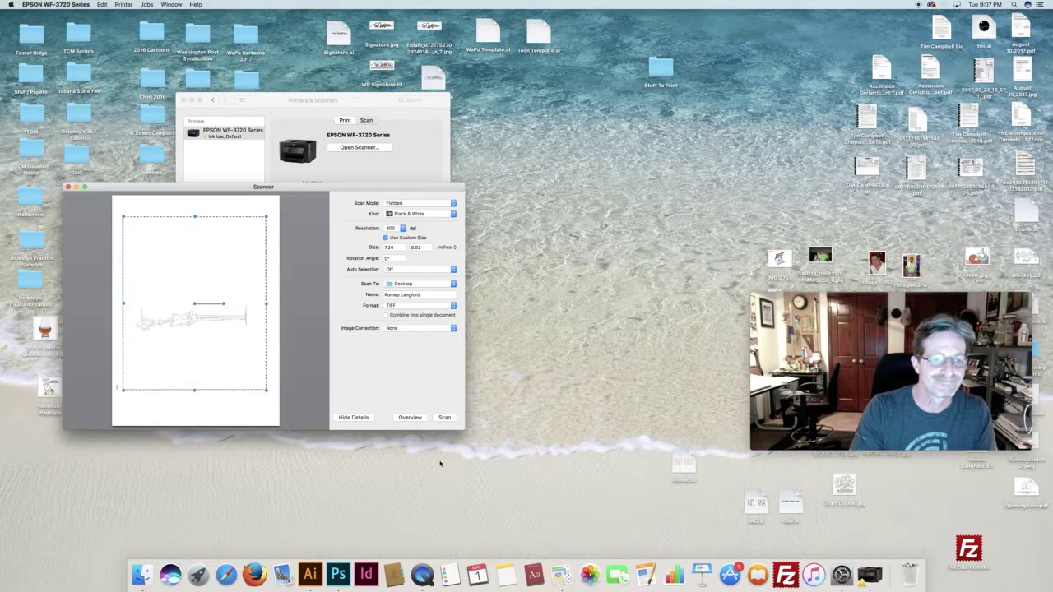
# Step: Open the scanned Romeo Langford.tiff sketch in Photoshop
pyautogui.press('super+Tab')
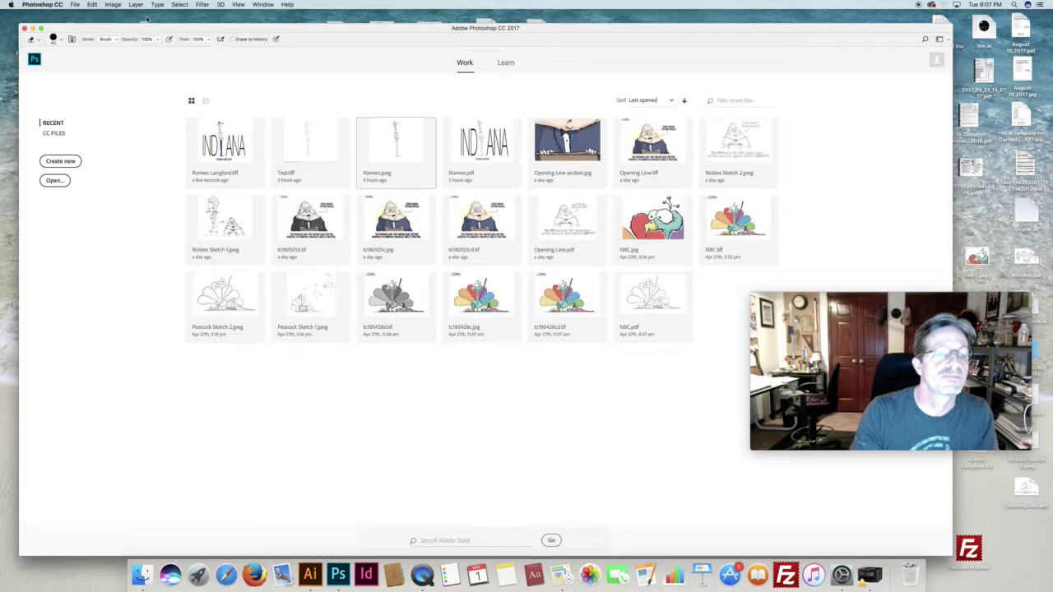
pyautogui.click(43, 4)
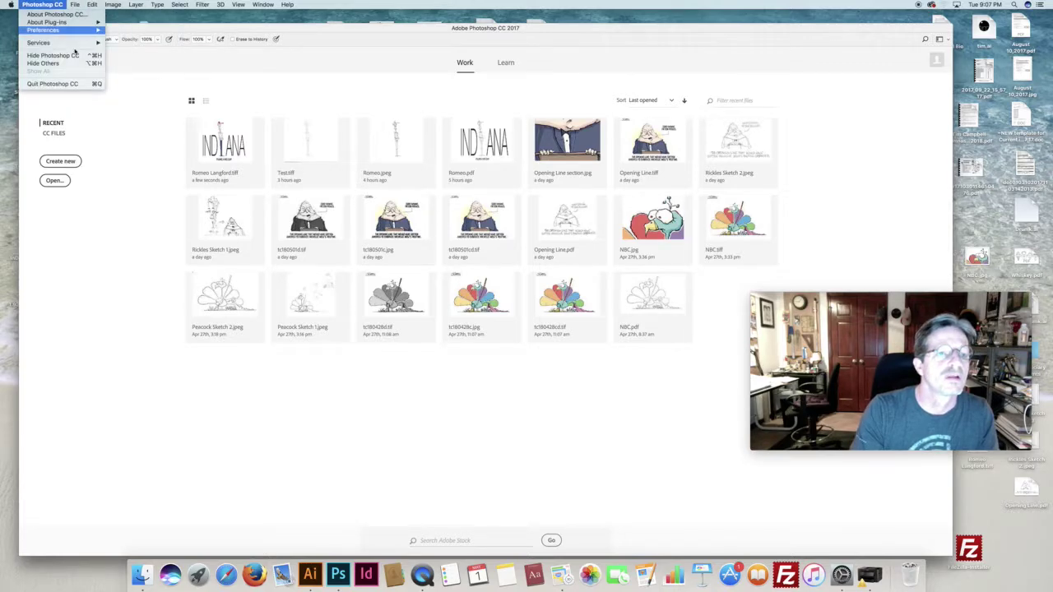
pyautogui.moveTo(75, 4)
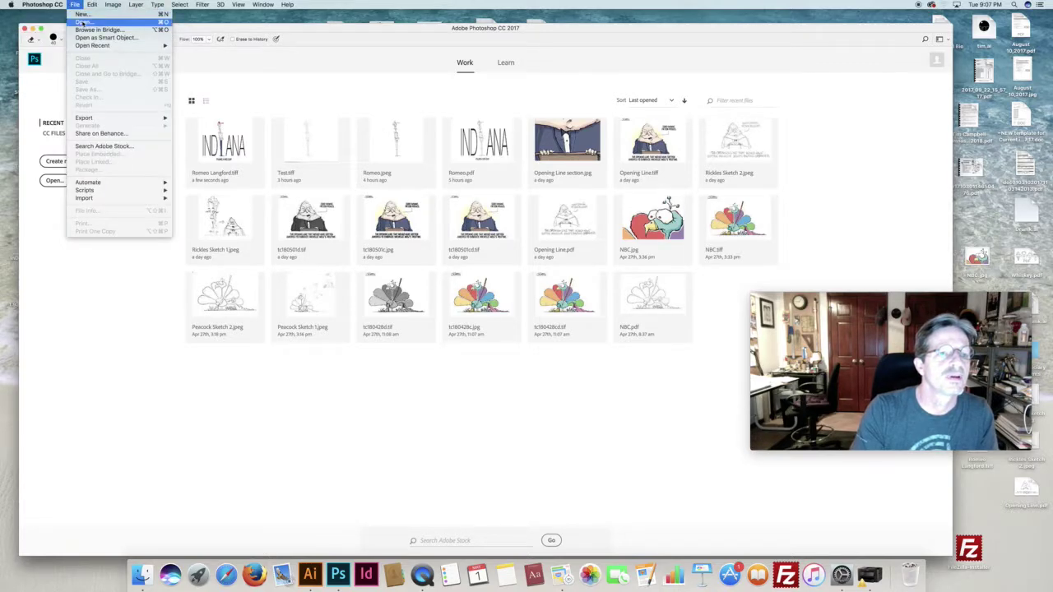
pyautogui.click(82, 22)
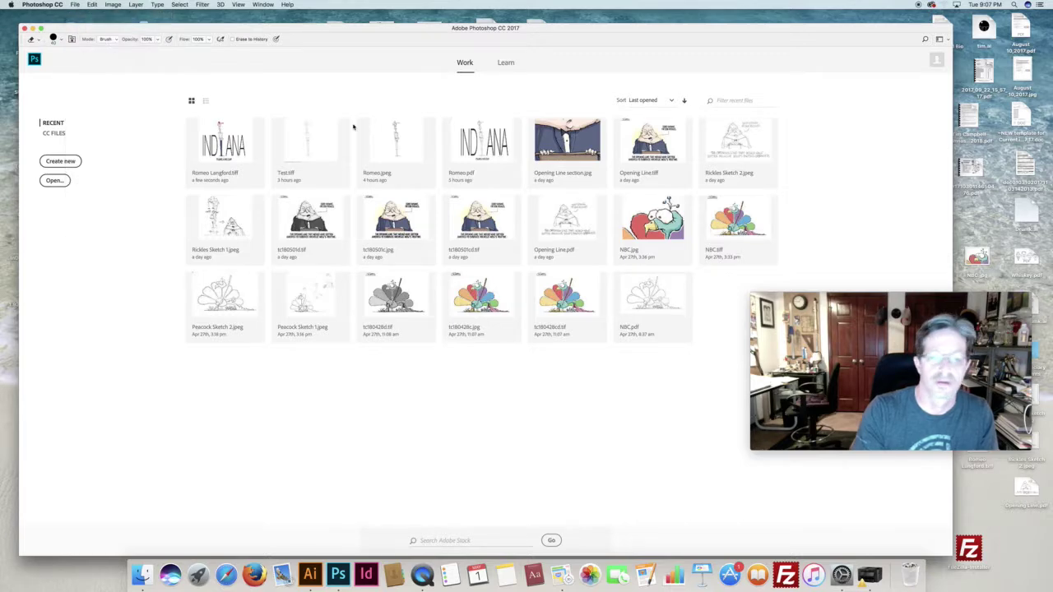
pyautogui.moveTo(706, 127); pyautogui.dragTo(693, 265)
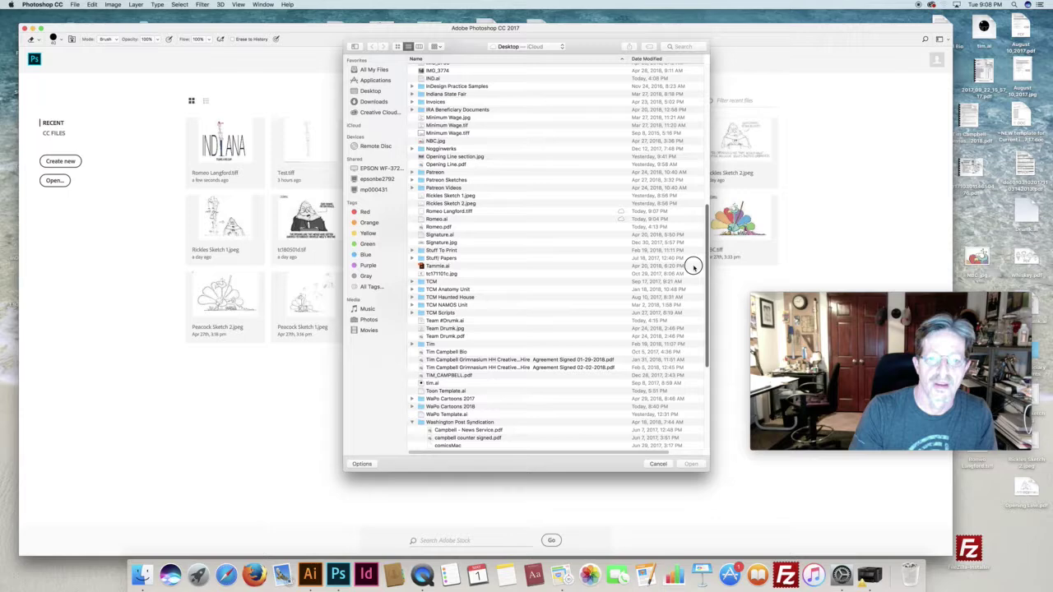
pyautogui.click(463, 224)
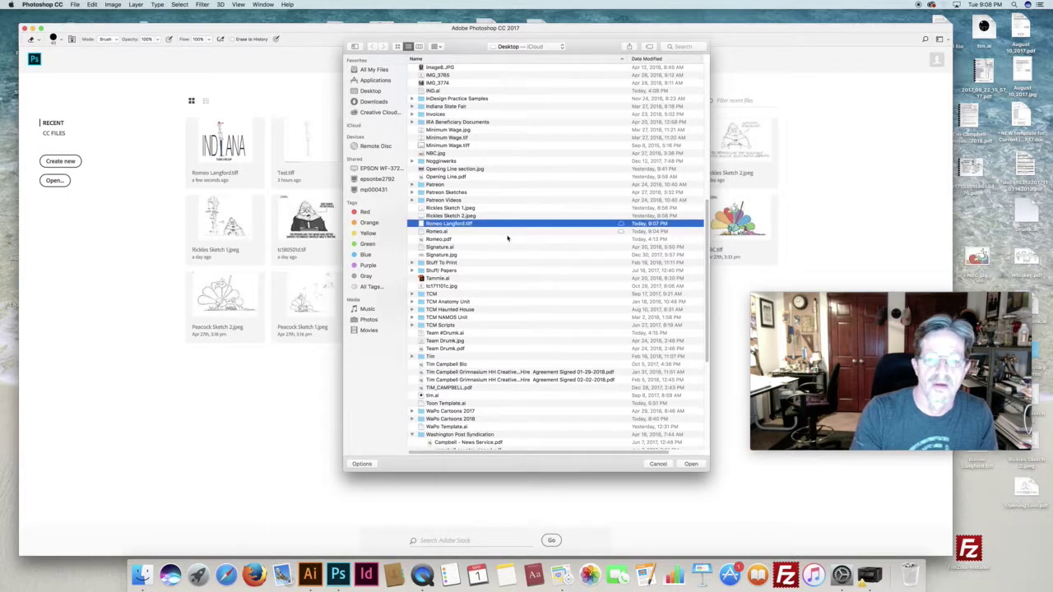
pyautogui.click(691, 465)
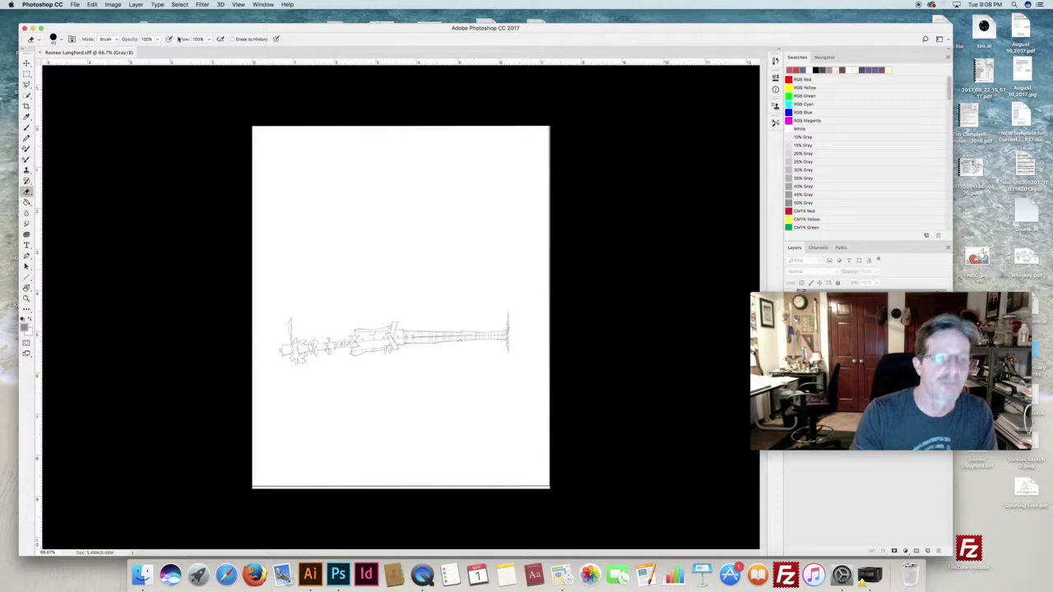
# Step: Rotate the image 90° clockwise so the figure stands upright
pyautogui.click(113, 5)
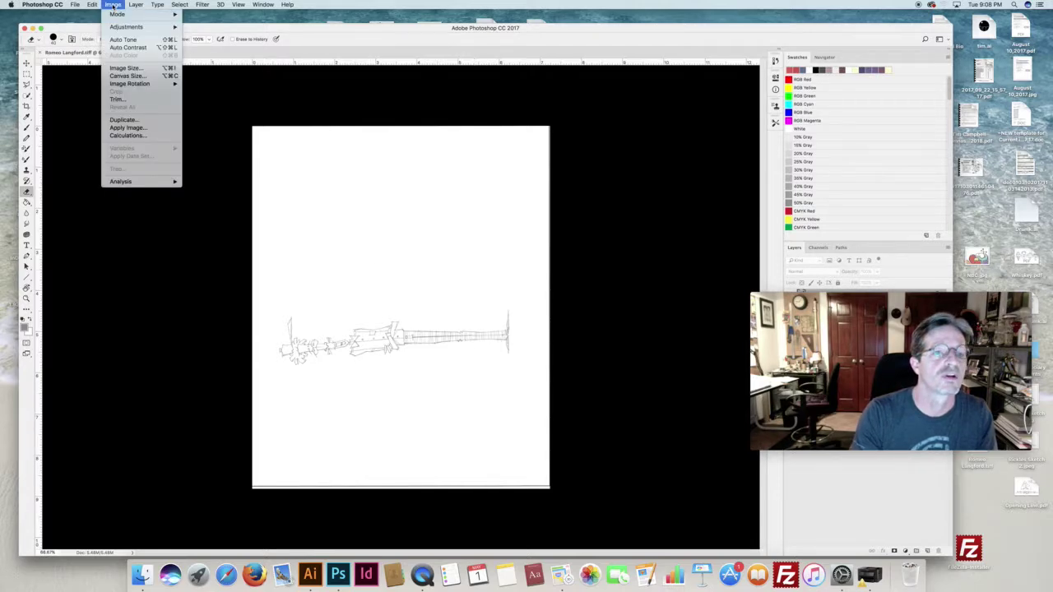
pyautogui.moveTo(161, 84)
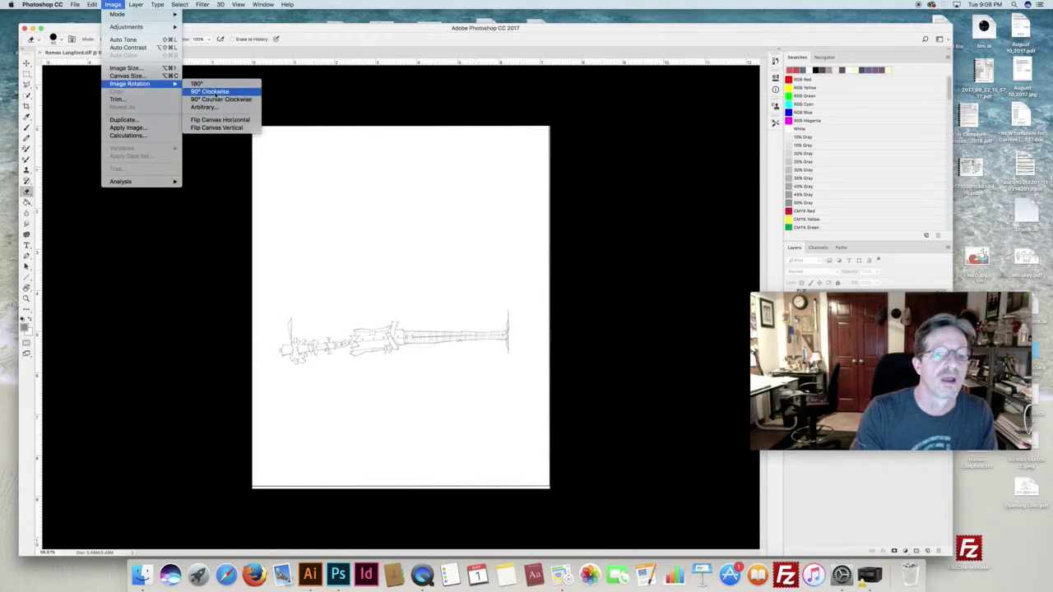
pyautogui.click(209, 91)
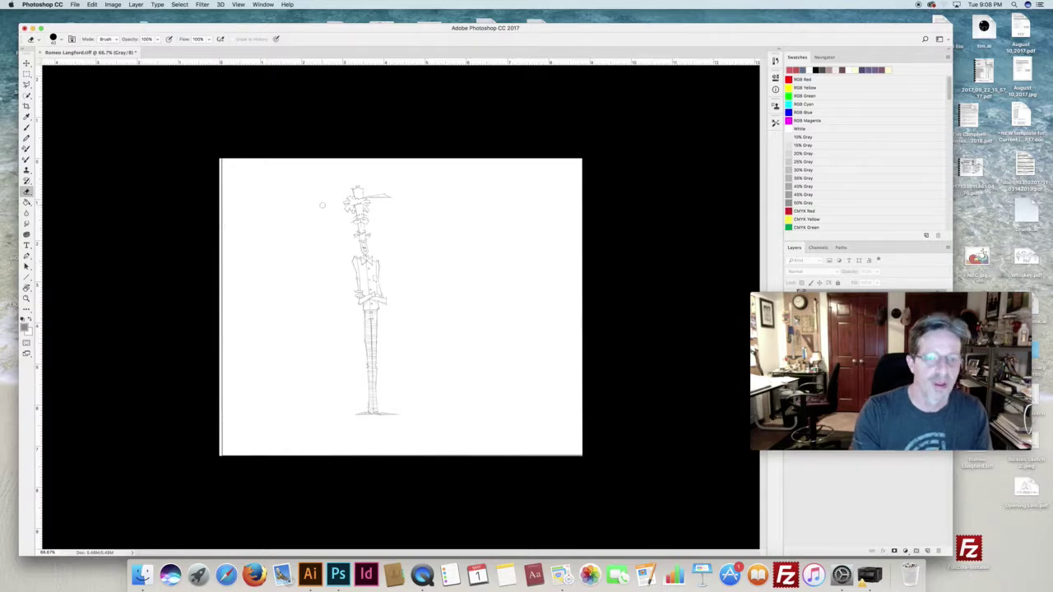
pyautogui.press('super+1')
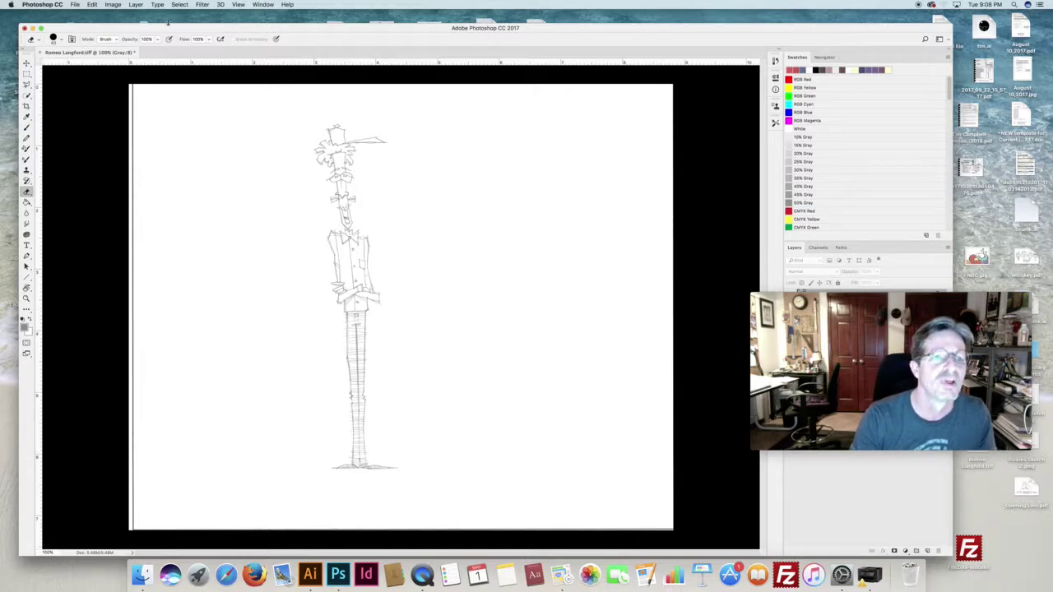
# Step: Apply Levels with black input 111 to darken the pencil lines
pyautogui.click(112, 5)
pyautogui.moveTo(135, 27)
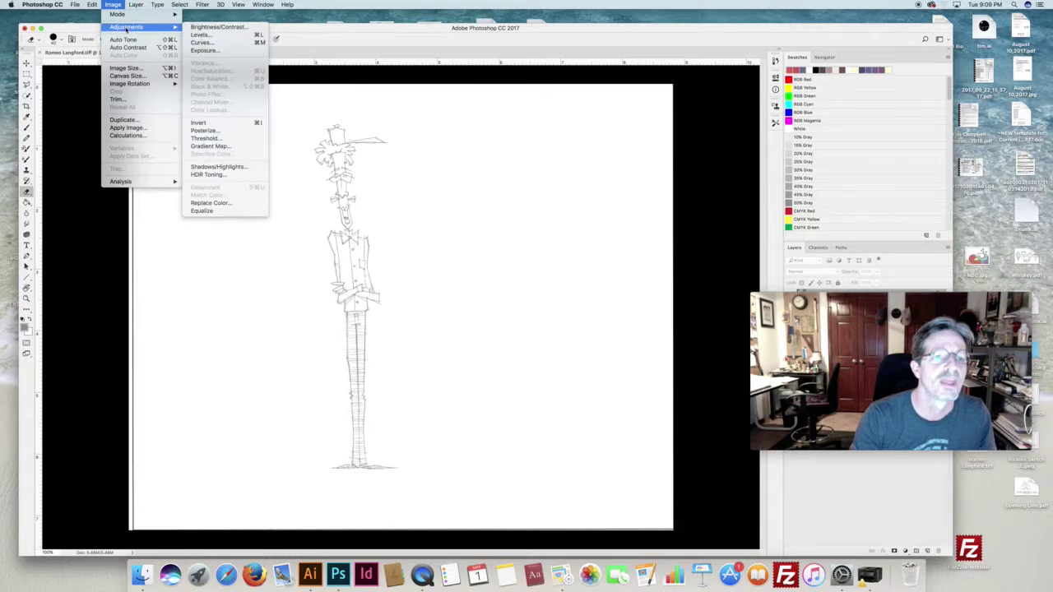
pyautogui.click(213, 37)
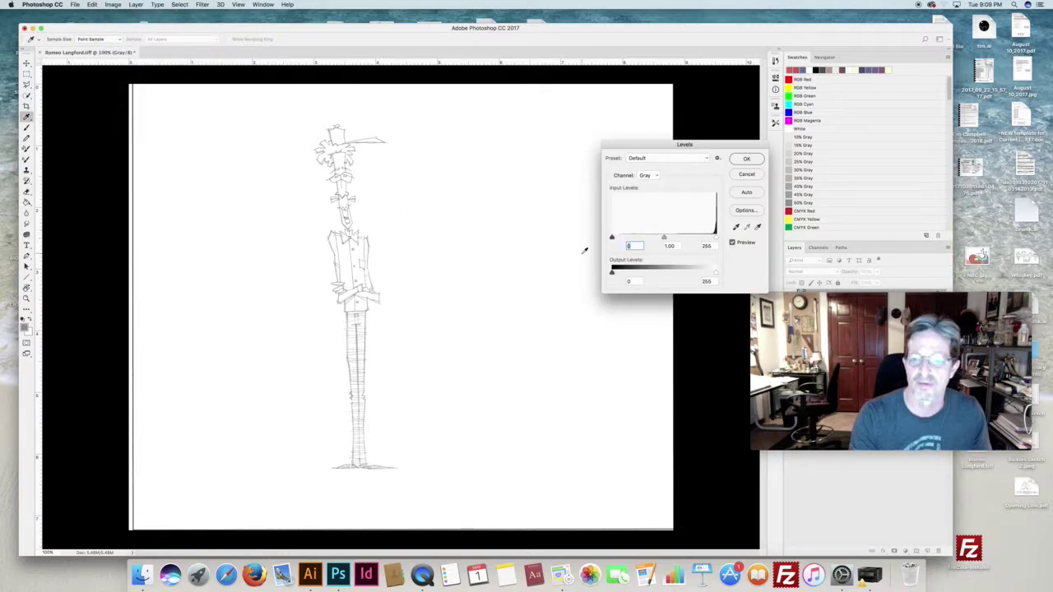
pyautogui.write('111')
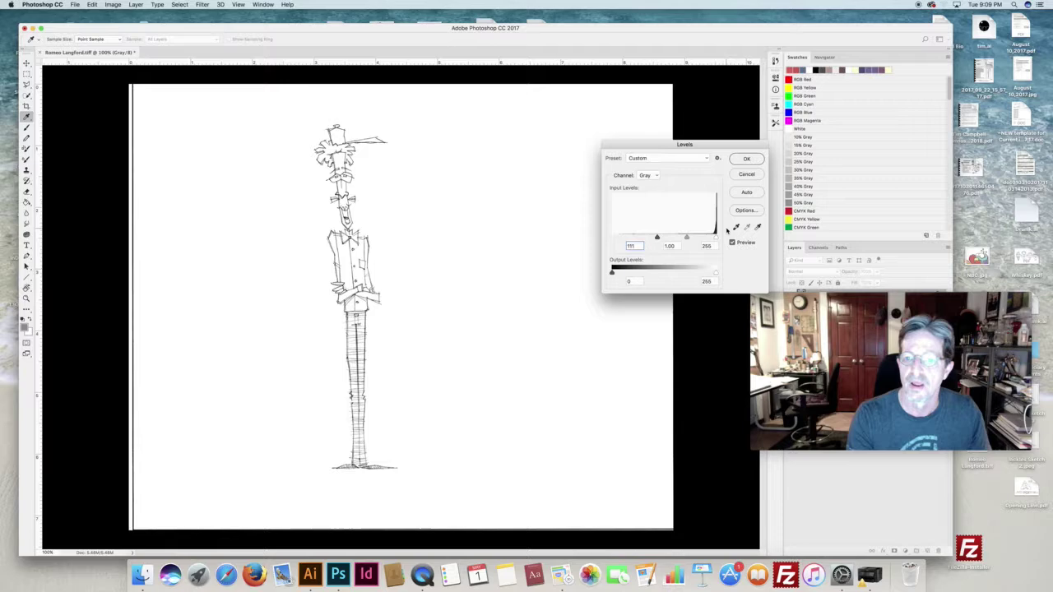
pyautogui.click(742, 161)
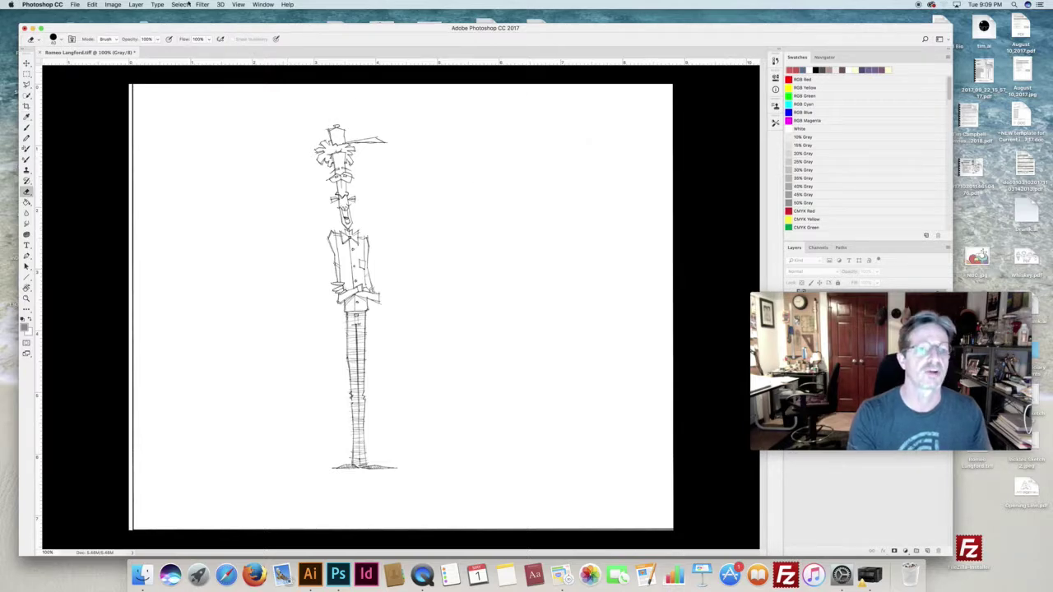
# Step: Apply Brightness/Contrast with brightness 25 and contrast 25
pyautogui.click(117, 7)
pyautogui.moveTo(128, 27)
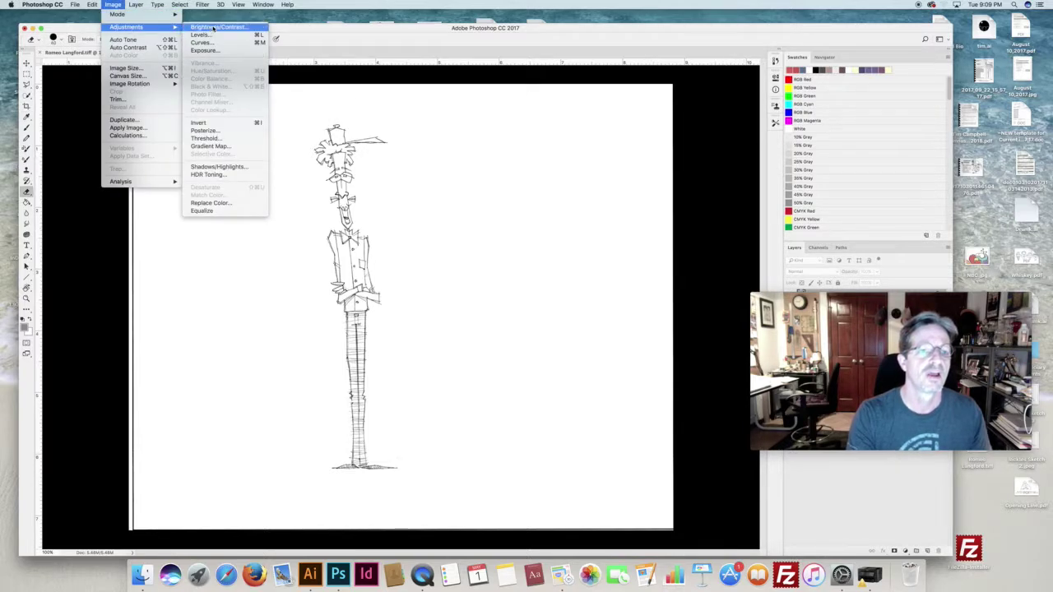
pyautogui.click(216, 28)
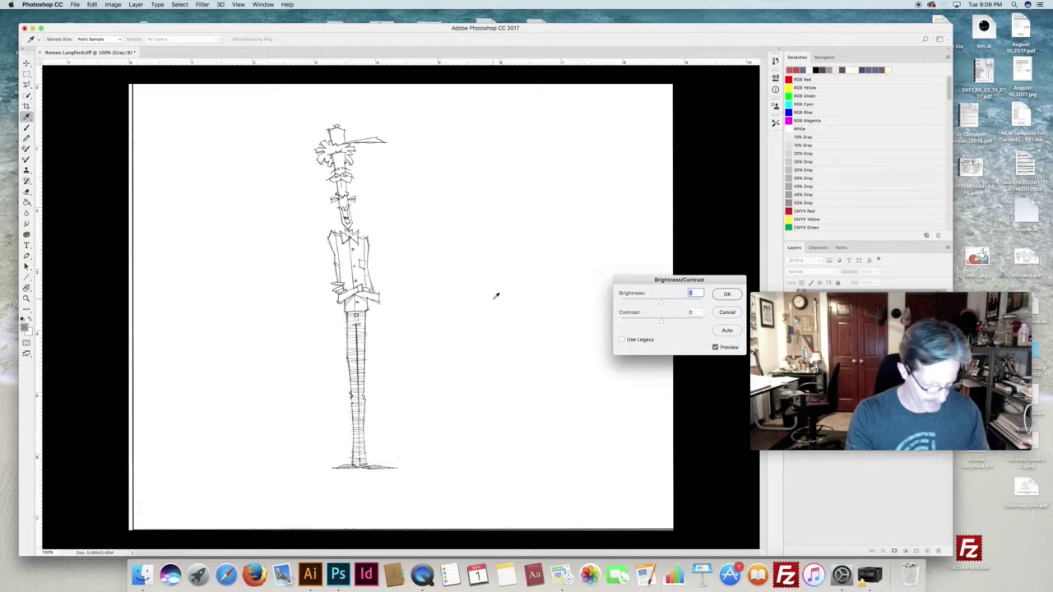
pyautogui.write('25')
pyautogui.press('Tab')
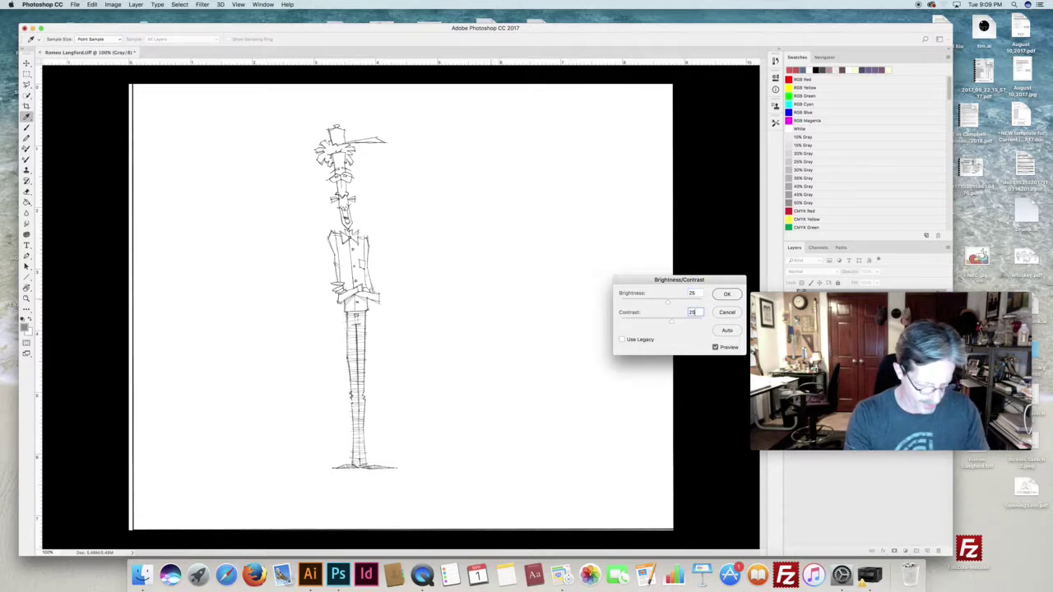
pyautogui.write('25')
pyautogui.press('Return')
# Step: Apply Levels again with black input 111 to darken the lines further
pyautogui.press('e')
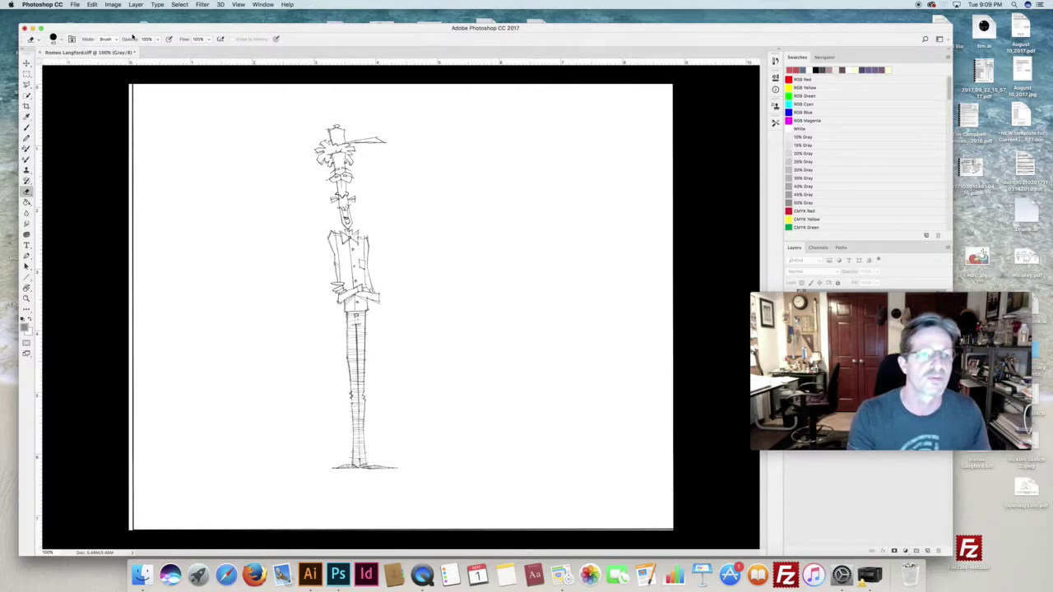
pyautogui.click(112, 5)
pyautogui.moveTo(127, 27)
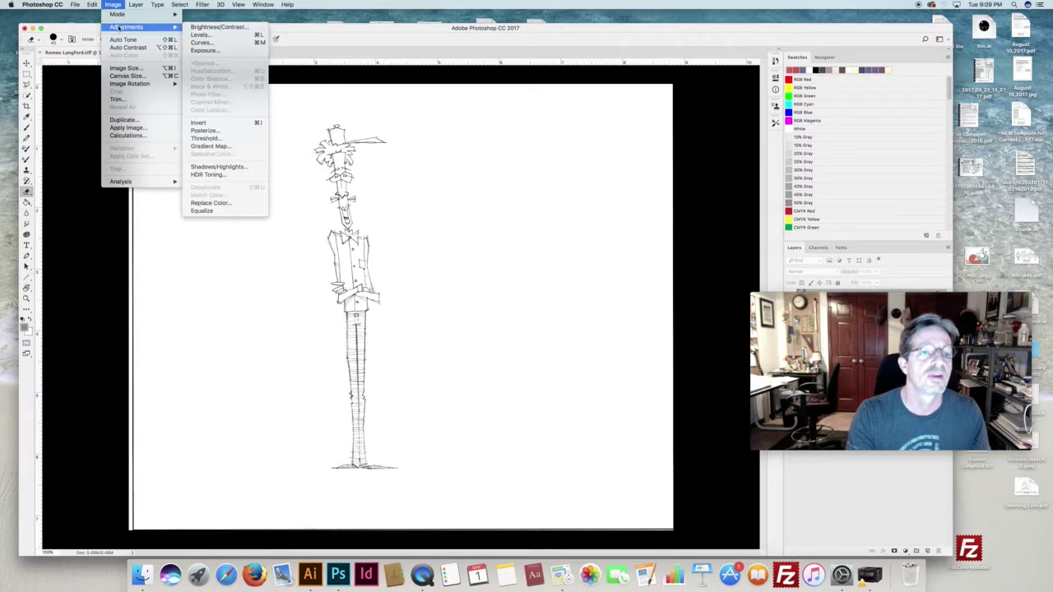
pyautogui.click(215, 35)
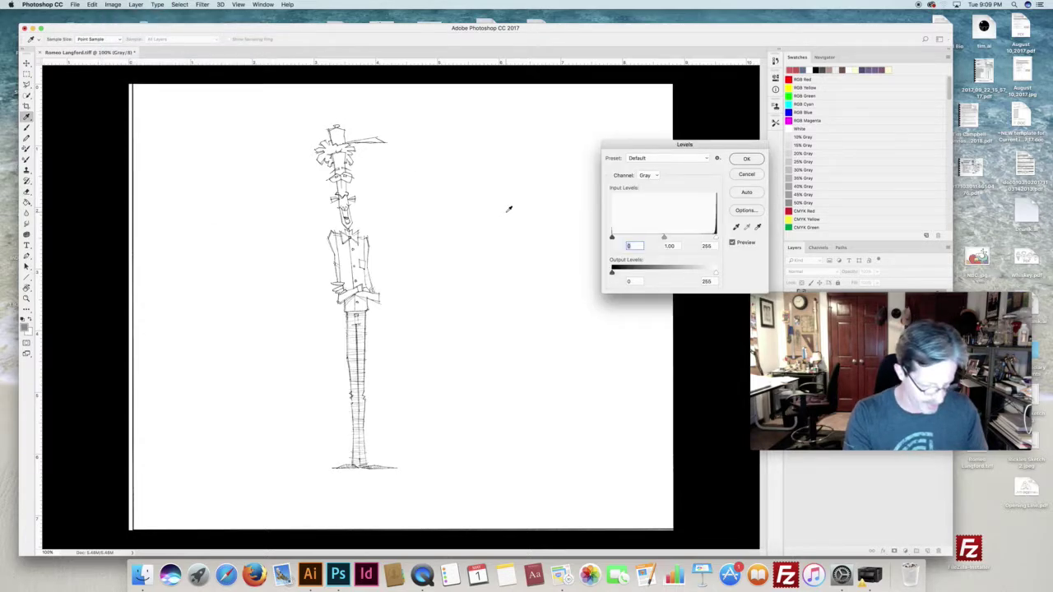
pyautogui.write('111')
pyautogui.press('Return')
pyautogui.press('b')
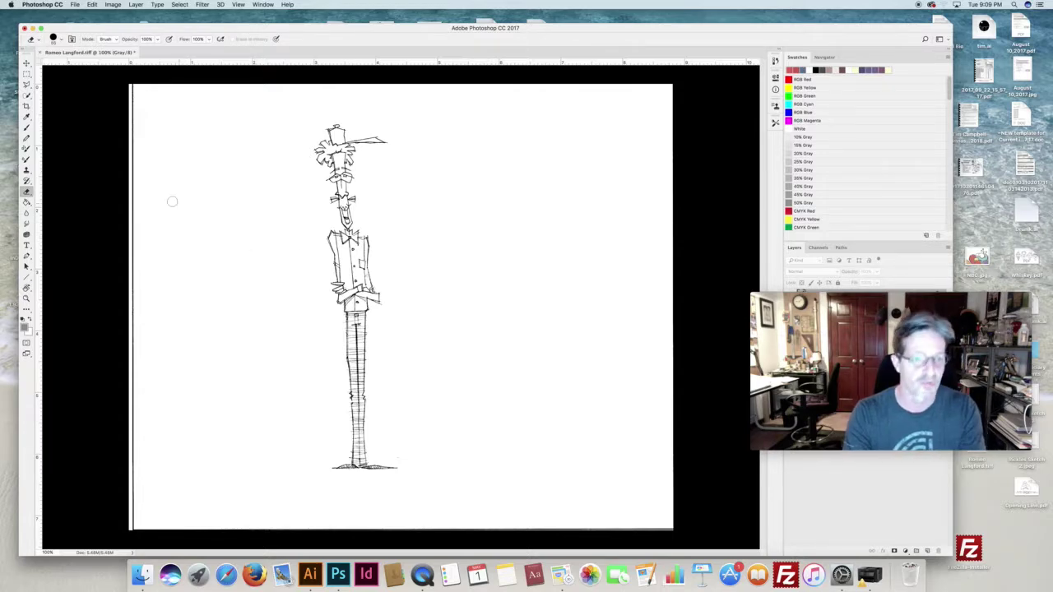
# Step: Enlarge the eraser, erase the black border line along the left edge, and enlarge it further
pyautogui.press(']')
pyautogui.press(']')
pyautogui.moveTo(132, 87)
pyautogui.mouseDown()
pyautogui.moveTo(137, 527)
pyautogui.moveTo(387, 511)
pyautogui.moveTo(660, 514)
pyautogui.moveTo(655, 130)
pyautogui.mouseUp()
pyautogui.press(']')
pyautogui.press(']')
pyautogui.press(']')
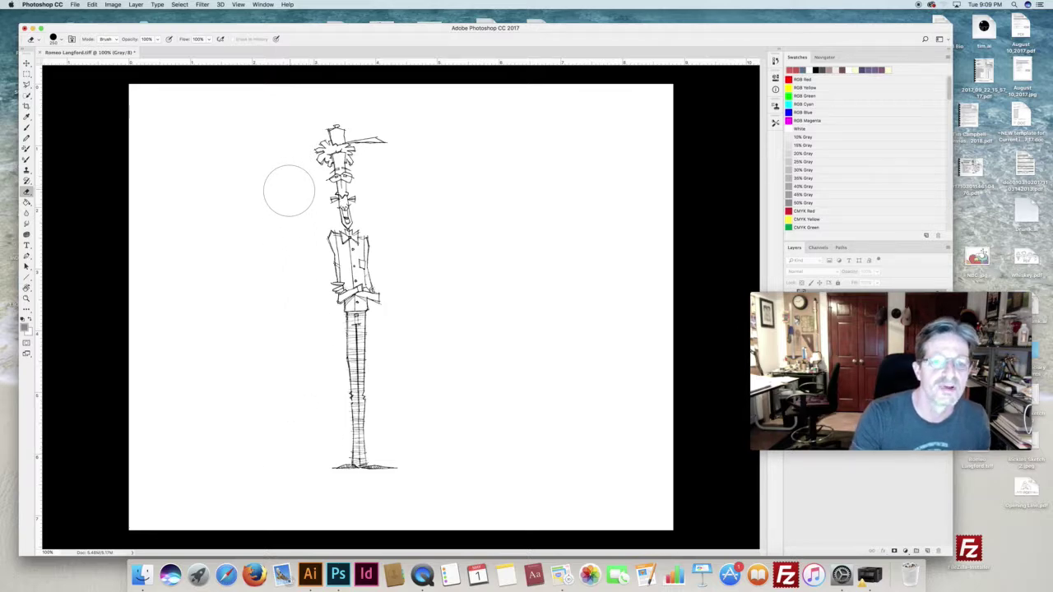
pyautogui.press(']')
pyautogui.press(']')
pyautogui.press(']')
pyautogui.press(']')
pyautogui.press(']')
pyautogui.press(']')
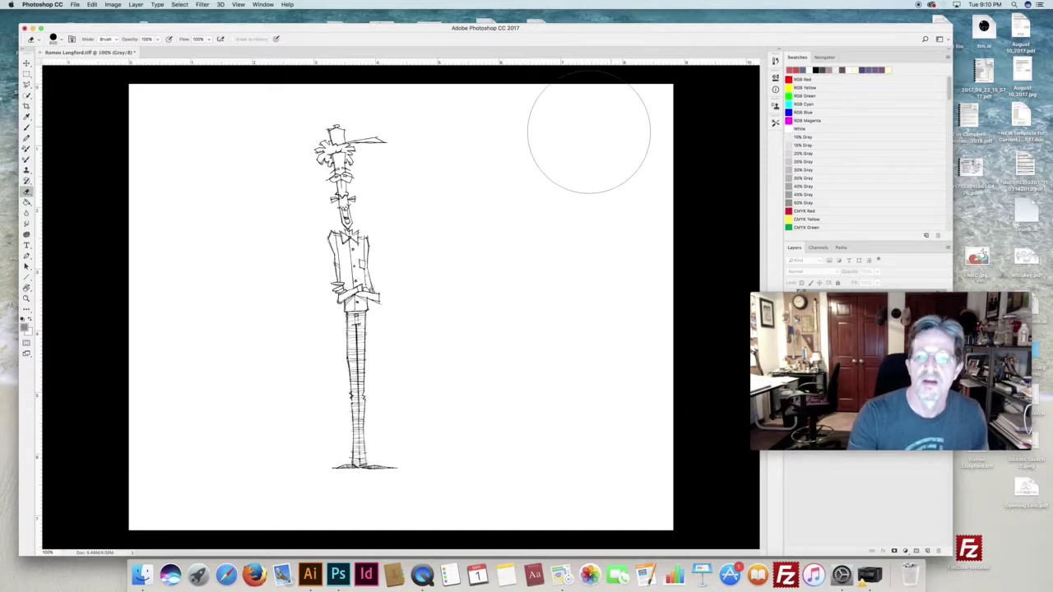
# Step: Zoom in on the bow tie and jacket, shrink the eraser, and scroll up toward the face
pyautogui.press('super+equal')
pyautogui.press('super+equal')
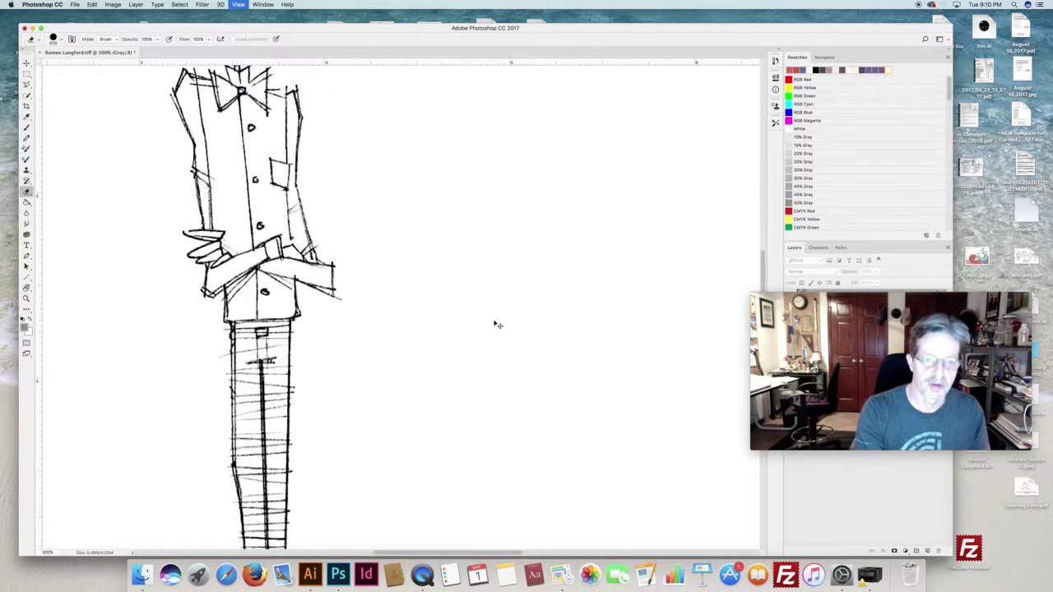
pyautogui.press('super+equal')
pyautogui.press('super+equal')
pyautogui.press('super+equal')
pyautogui.moveTo(468, 313)
pyautogui.mouseDown()
pyautogui.moveTo(535, 371)
pyautogui.moveTo(535, 414)
pyautogui.mouseUp()
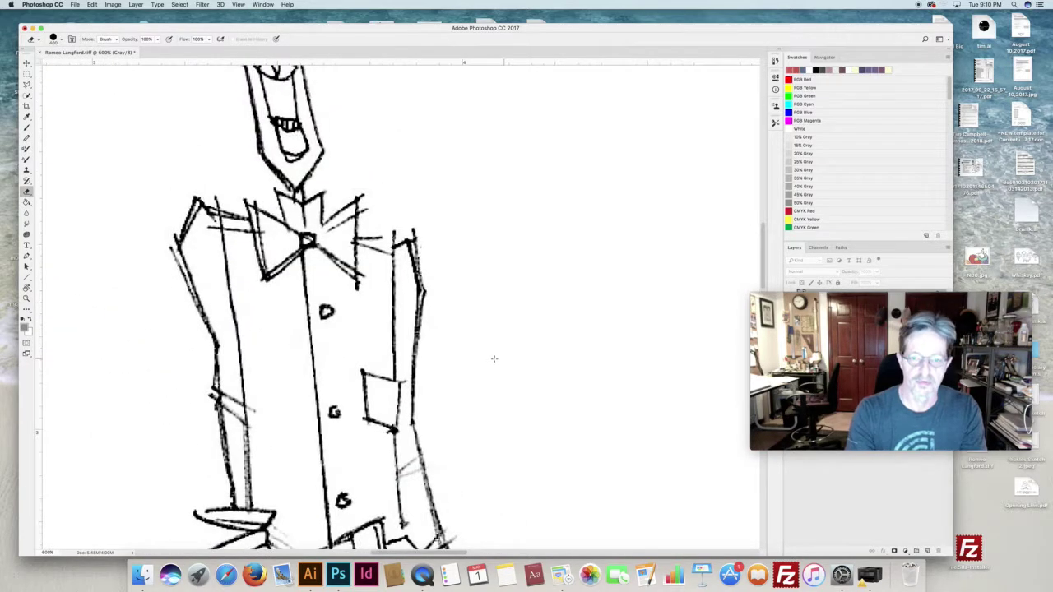
pyautogui.press('[')
pyautogui.press('[')
pyautogui.press('[')
pyautogui.press('[')
pyautogui.press('[')
pyautogui.press('[')
pyautogui.press('[')
pyautogui.press('[')
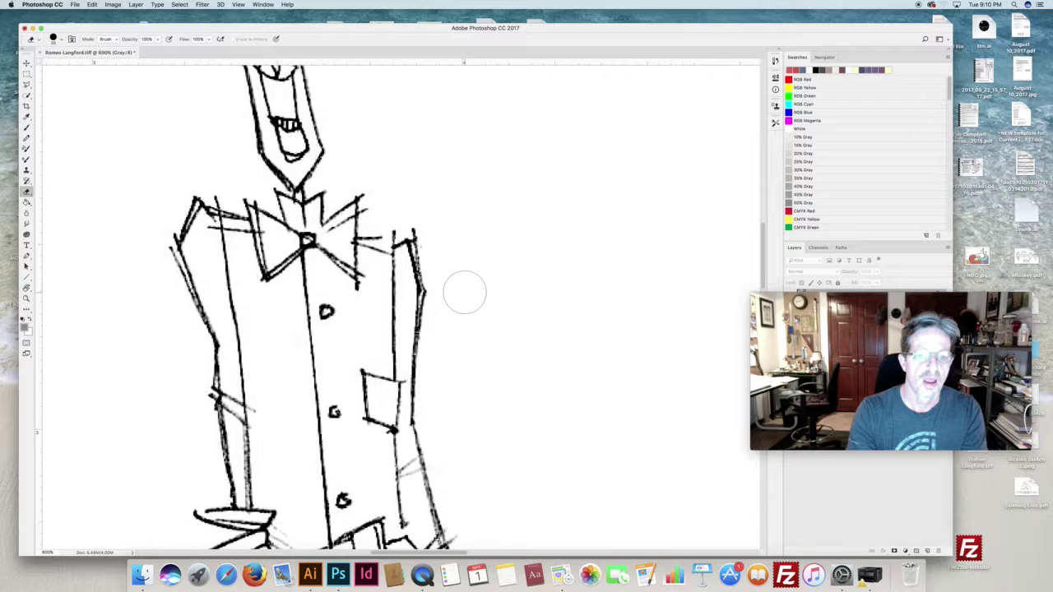
pyautogui.press('super+equal')
pyautogui.press('super+equal')
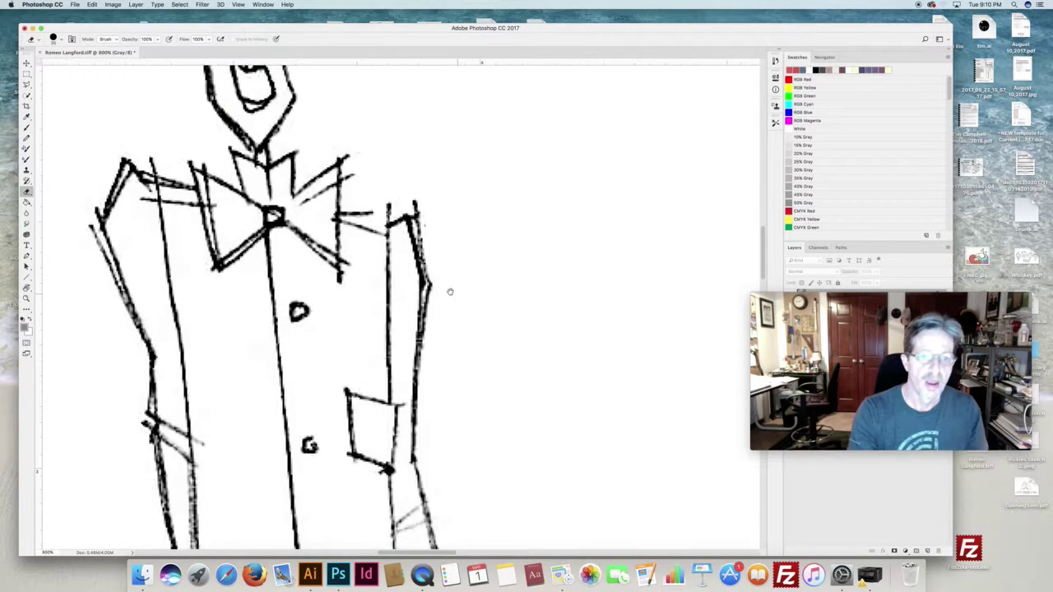
pyautogui.scroll(10, 450, 291)
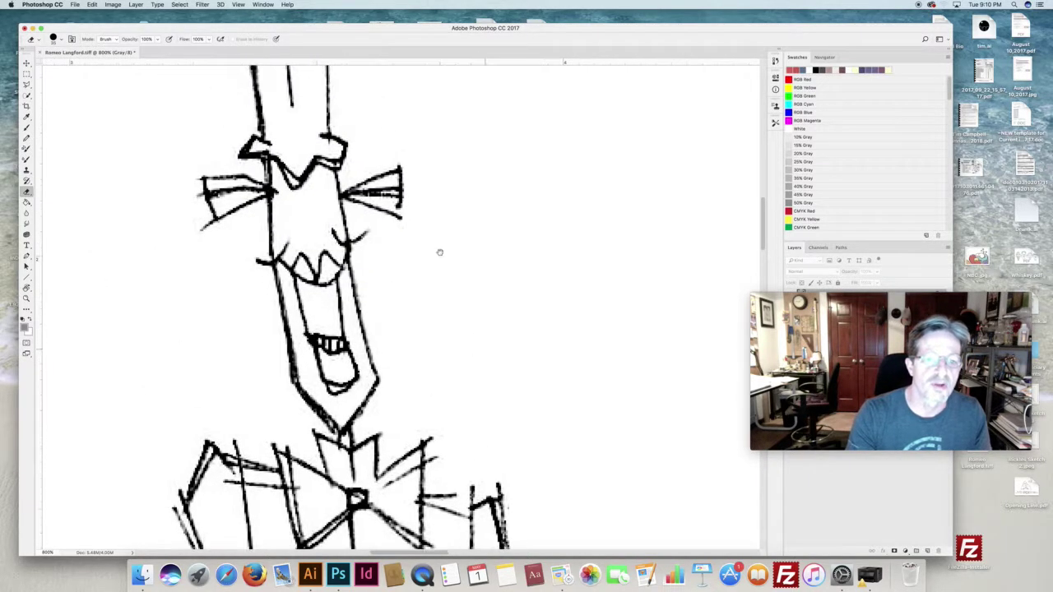
pyautogui.scroll(6, 439, 252)
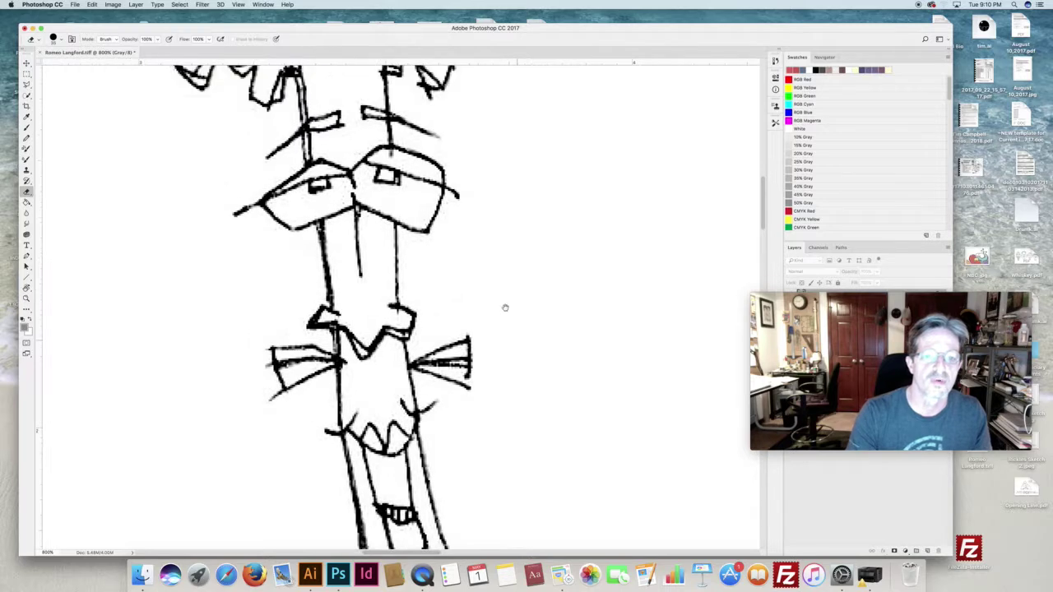
pyautogui.scroll(4, 505, 308)
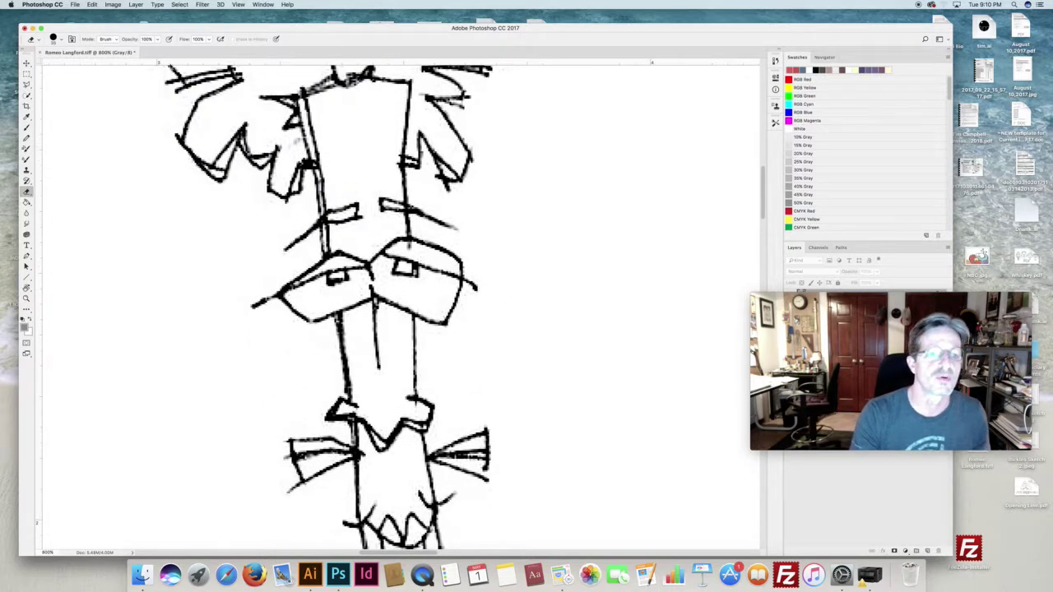
# Step: Apply Brightness/Contrast at brightness 20 and contrast 20, then switch to a smaller brush
pyautogui.click(113, 5)
pyautogui.moveTo(152, 28)
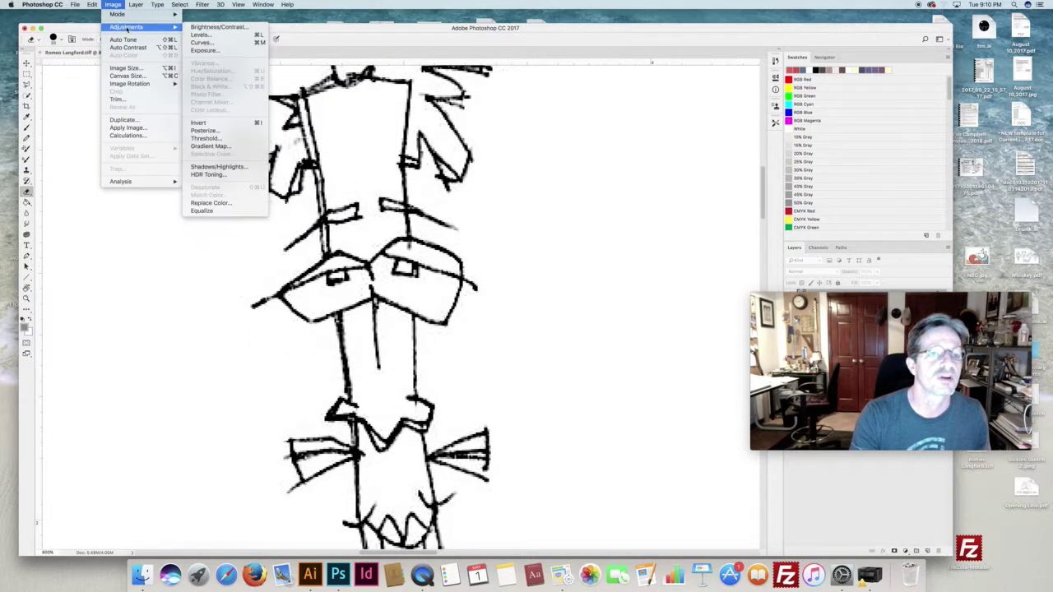
pyautogui.click(223, 28)
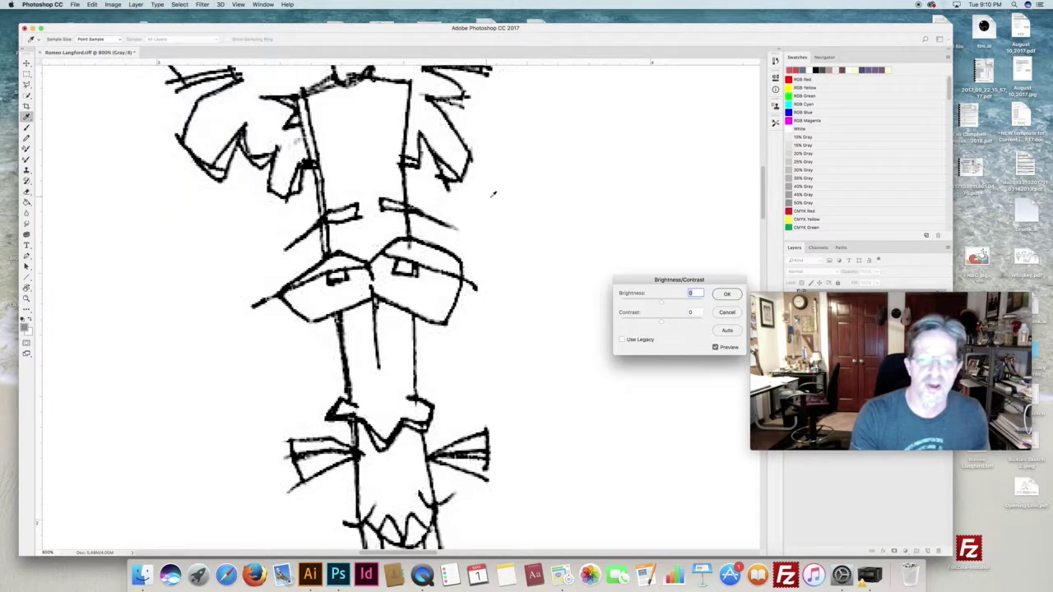
pyautogui.write('2')
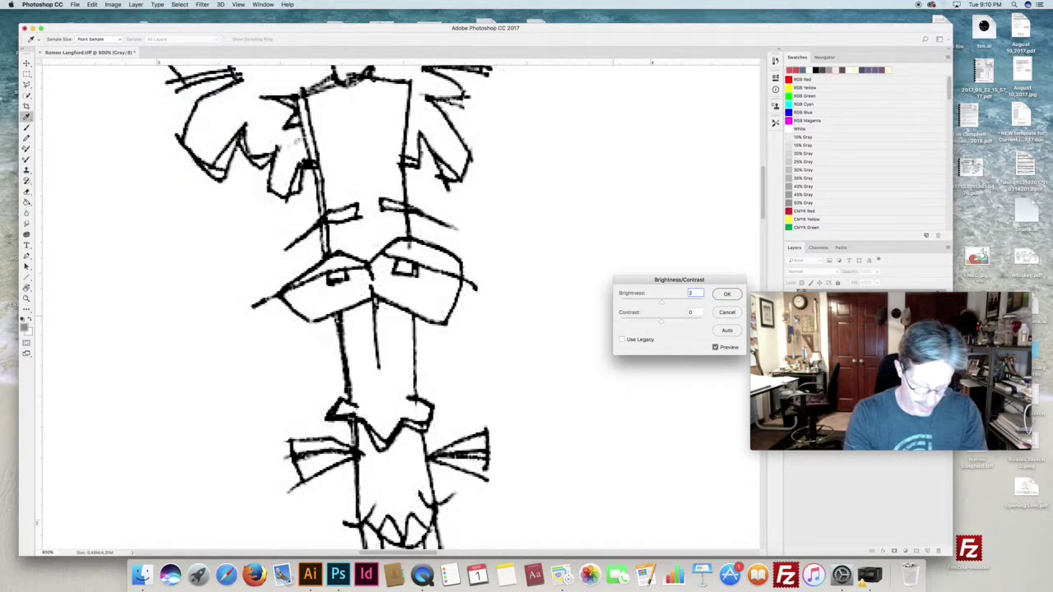
pyautogui.write('0')
pyautogui.press('Tab')
pyautogui.write('20')
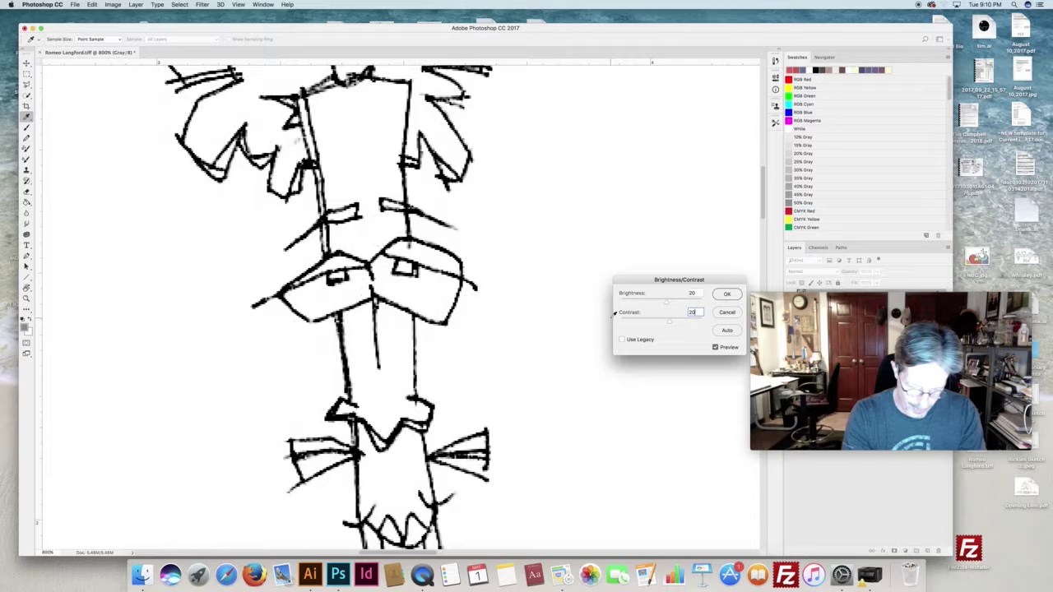
pyautogui.press('Return')
pyautogui.press('b')
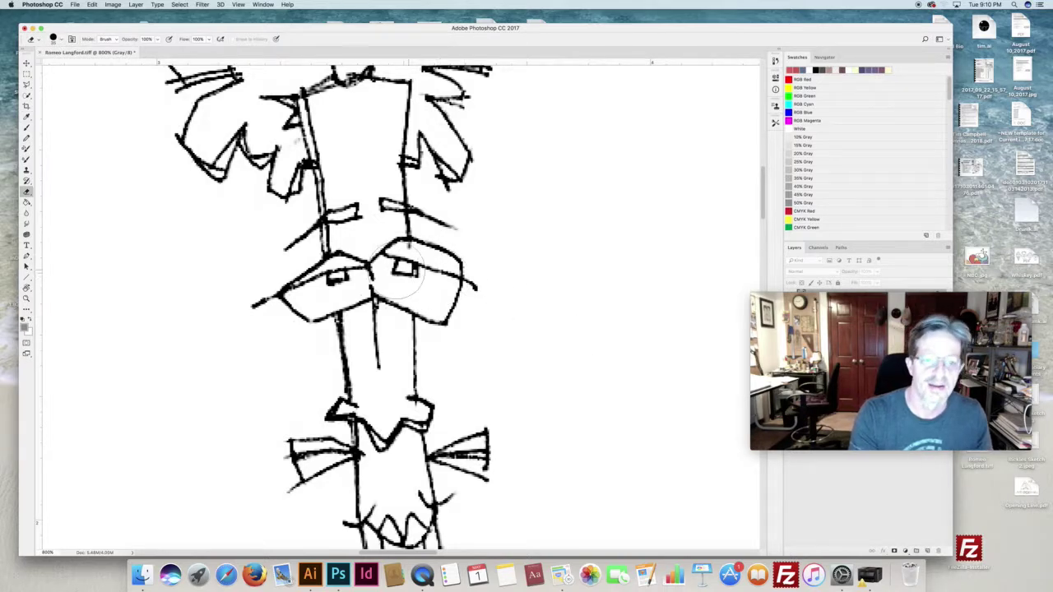
pyautogui.press('[')
pyautogui.press('[')
pyautogui.press('[')
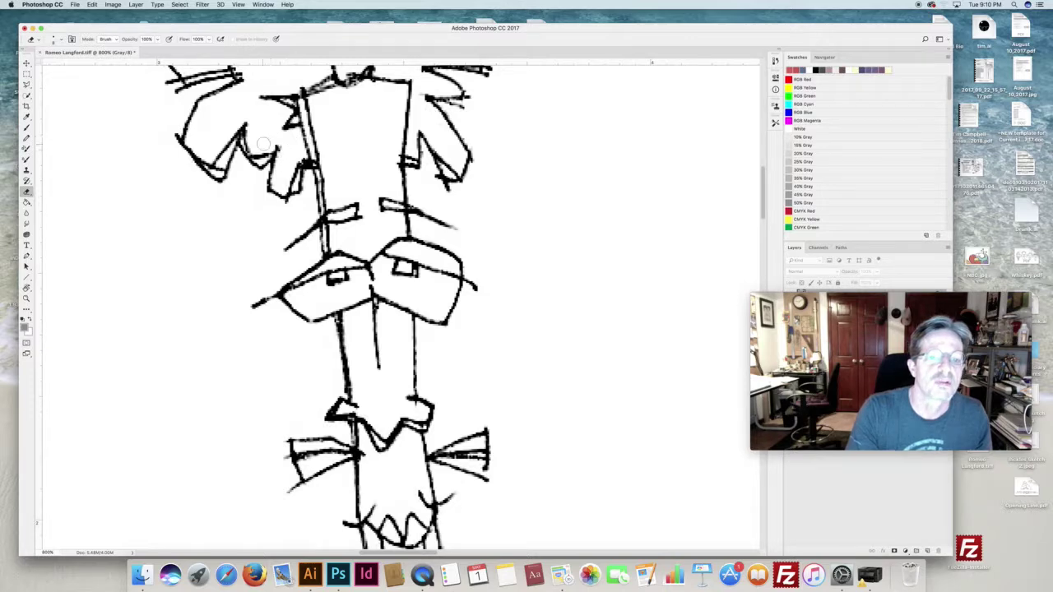
# Step: Scroll through the drawing from the hat down toward the legs to inspect it
pyautogui.scroll(10, 388, 189)
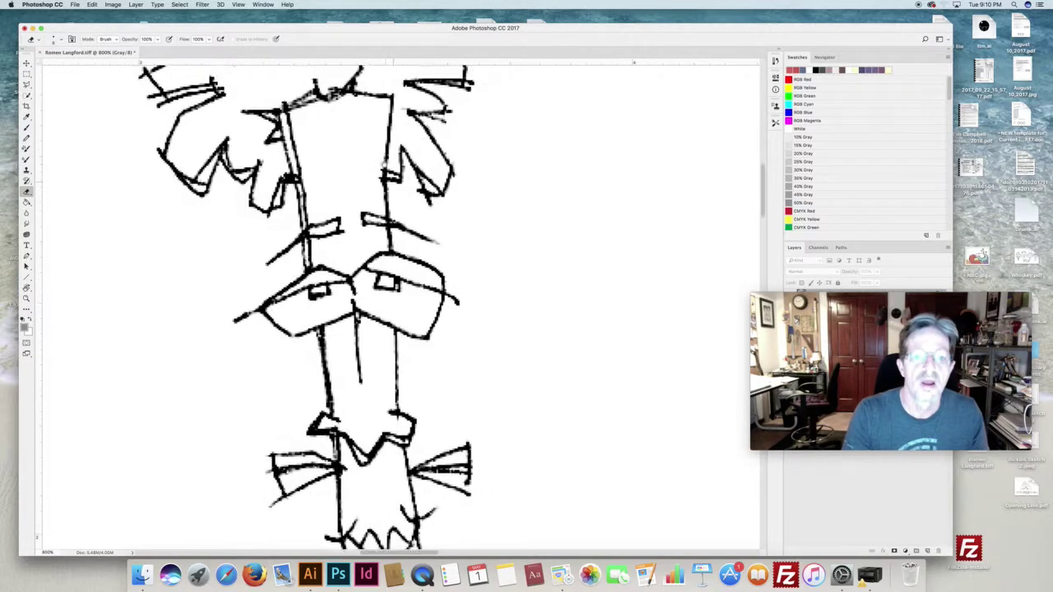
pyautogui.hscroll(5, 388, 189)
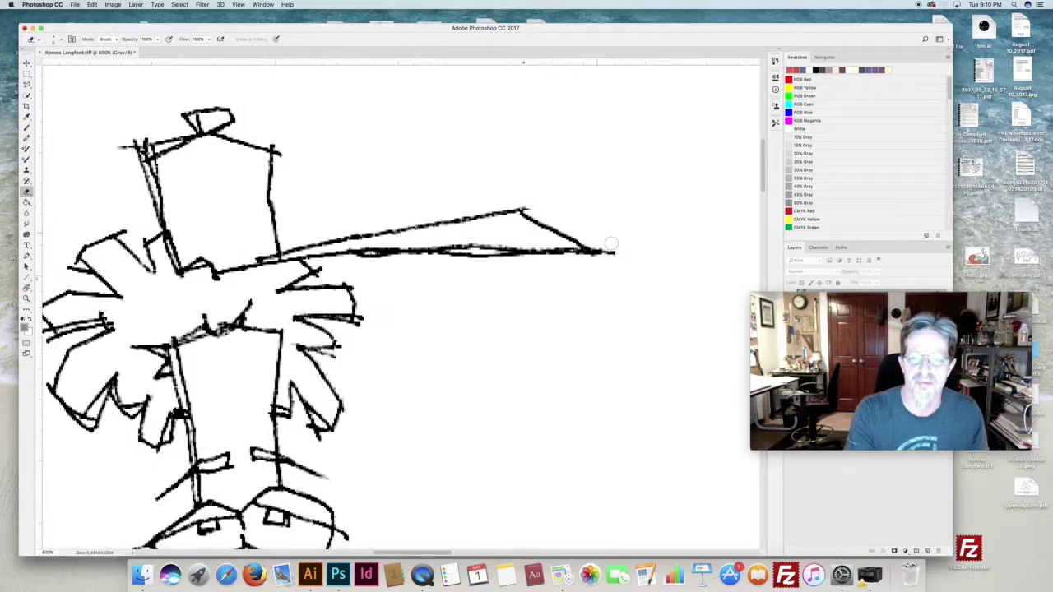
pyautogui.scroll(-10, 536, 306)
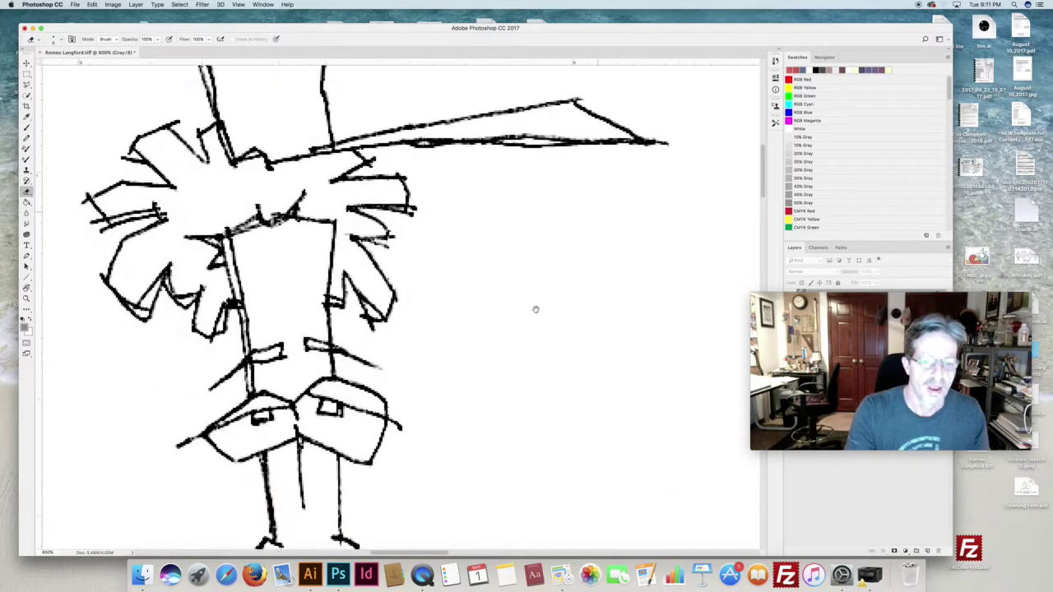
pyautogui.scroll(-10, 544, 239)
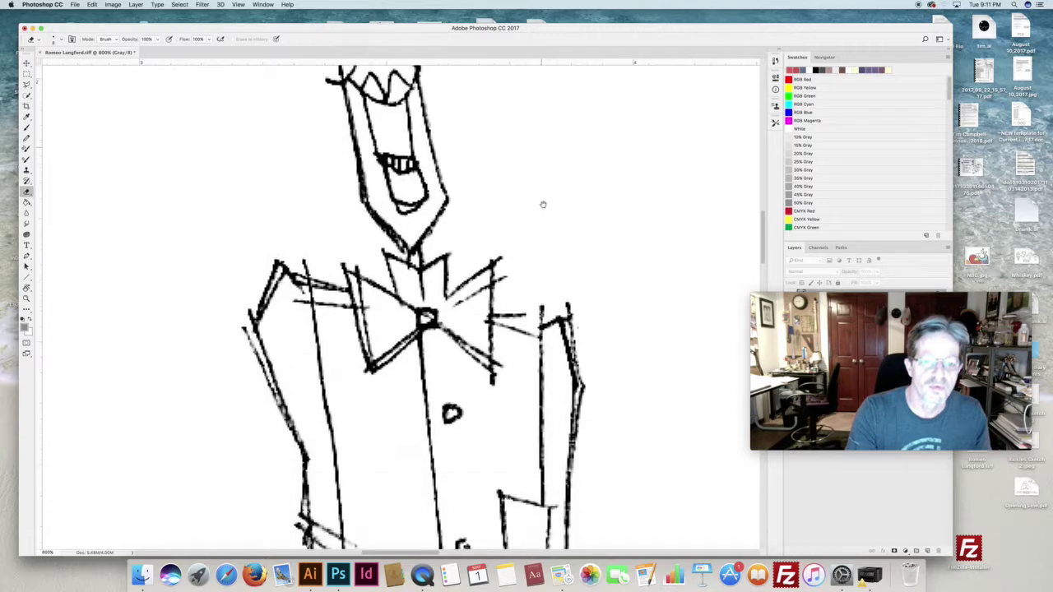
pyautogui.scroll(-8, 531, 157)
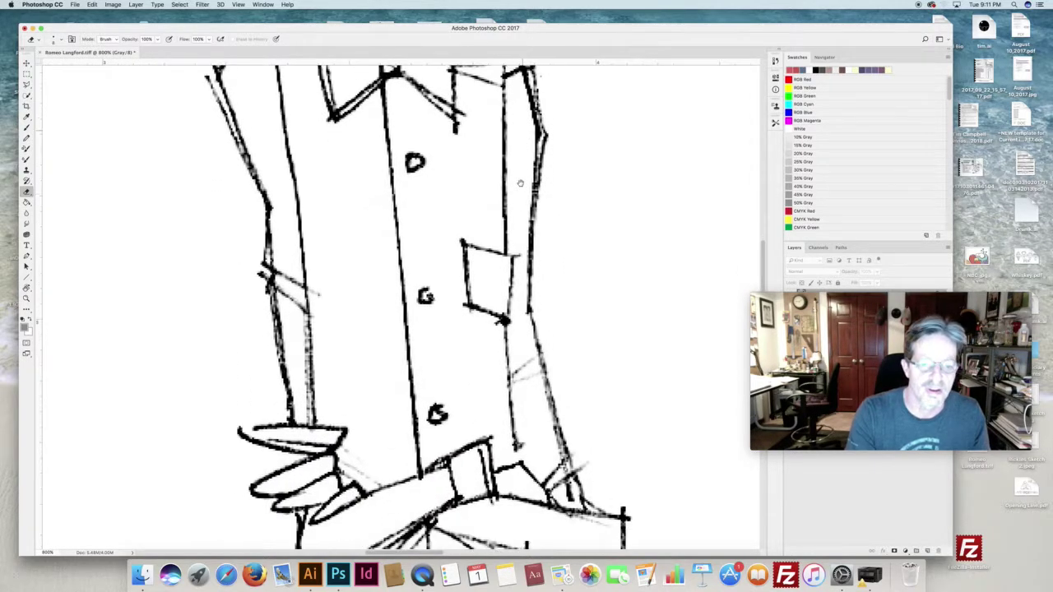
pyautogui.scroll(-10, 486, 220)
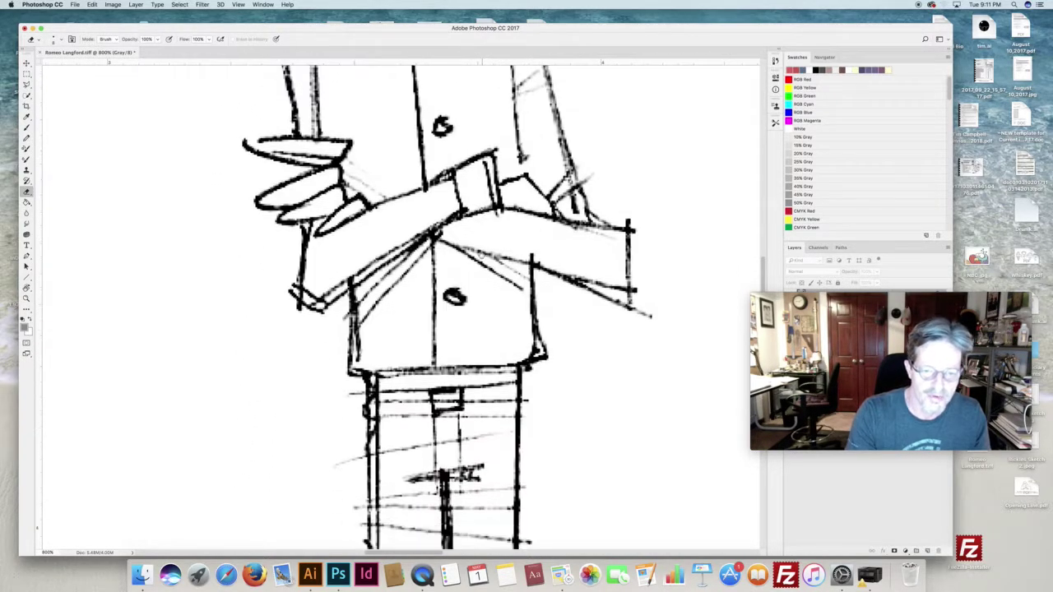
pyautogui.scroll(-2, 469, 269)
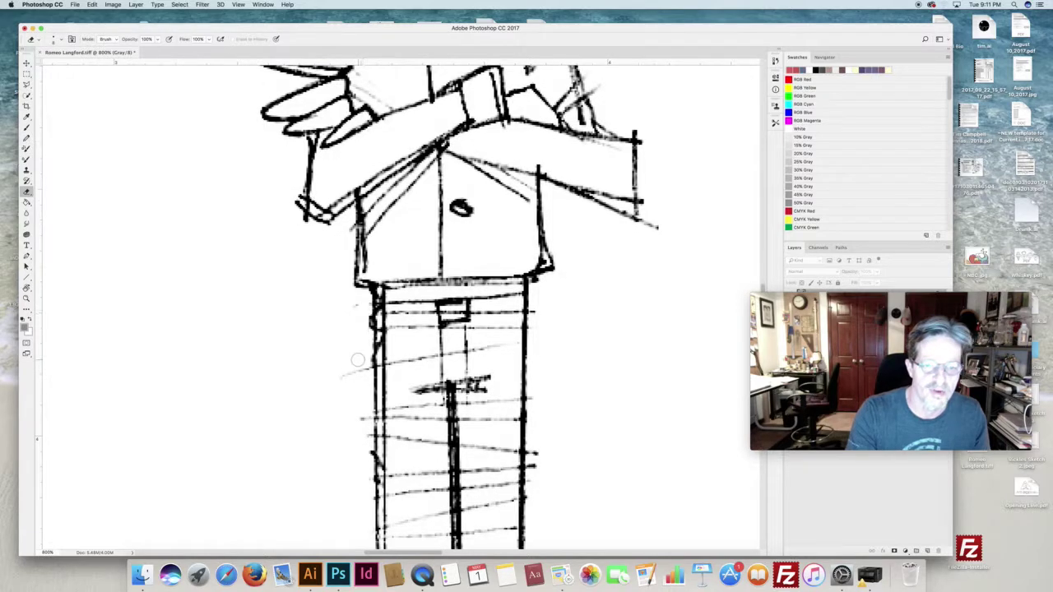
pyautogui.scroll(-7, 290, 272)
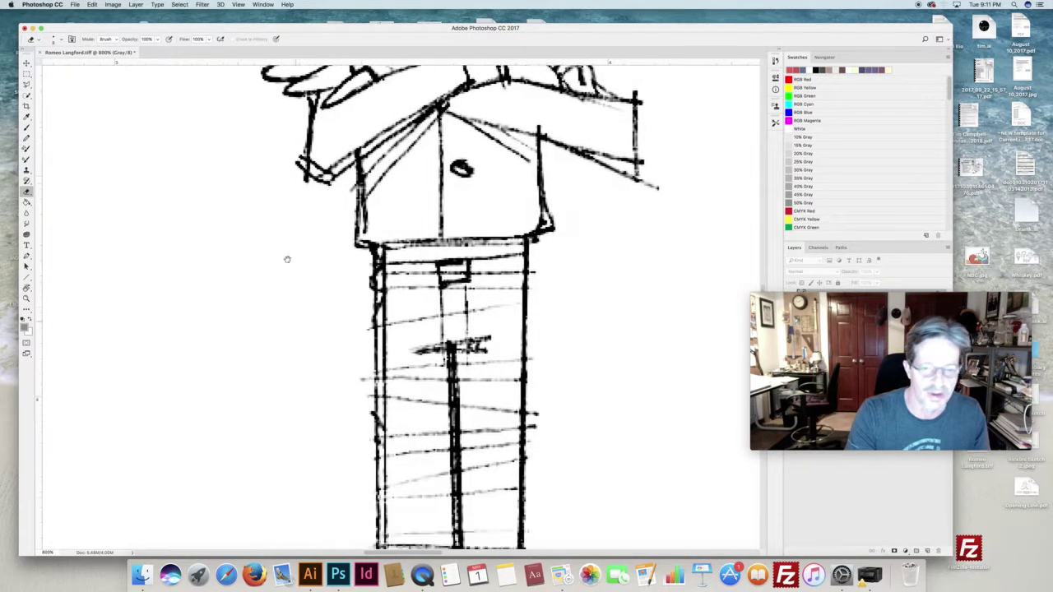
pyautogui.scroll(-8, 329, 222)
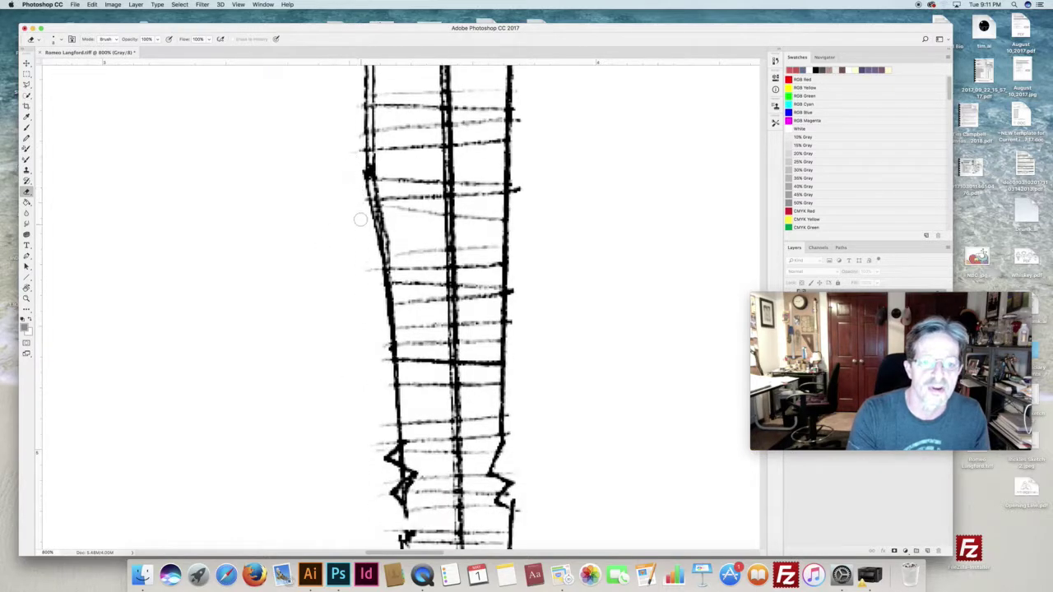
# Step: Bring the feet into view, erase the ground line's right tip, and zoom out to the whole figure
pyautogui.press('super+minus')
pyautogui.press('super+minus')
pyautogui.press('super+minus')
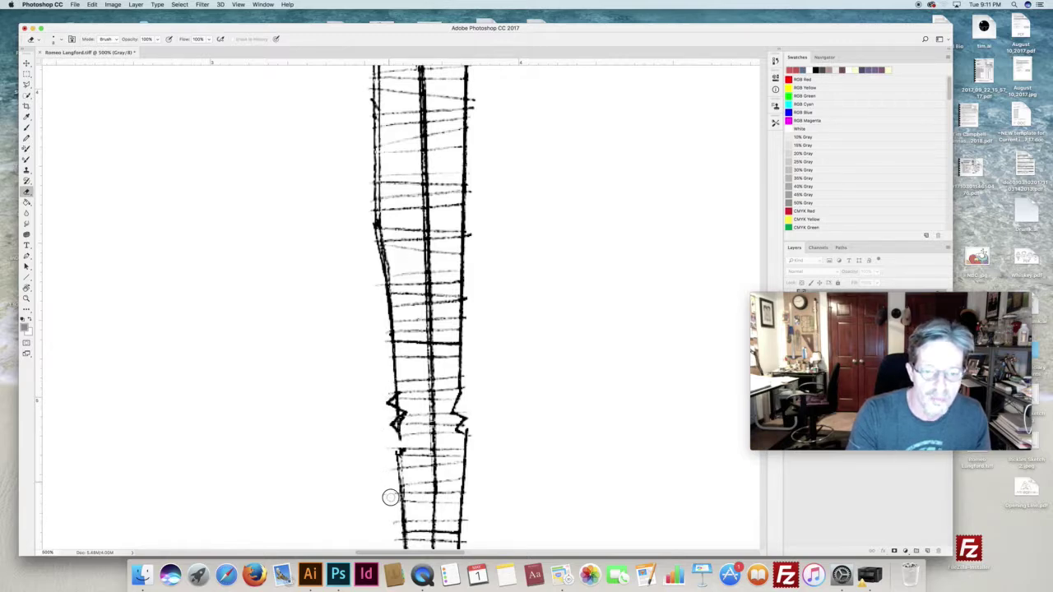
pyautogui.moveTo(364, 499)
pyautogui.mouseDown()
pyautogui.moveTo(332, 506)
pyautogui.moveTo(349, 430)
pyautogui.mouseUp()
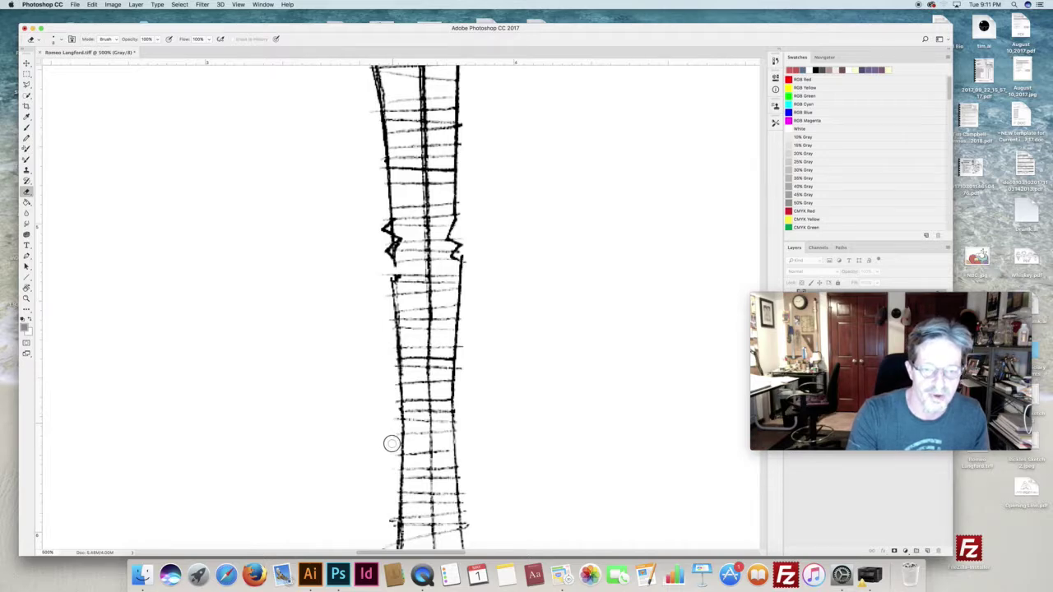
pyautogui.moveTo(382, 516); pyautogui.dragTo(382, 370)
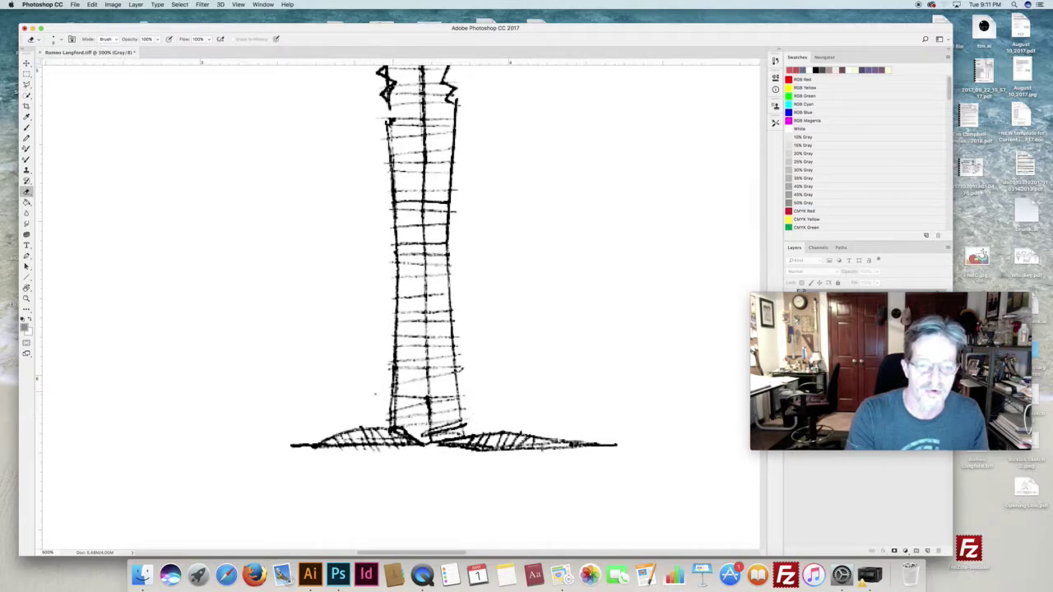
pyautogui.moveTo(609, 438)
pyautogui.mouseDown()
pyautogui.moveTo(617, 444)
pyautogui.moveTo(599, 437)
pyautogui.mouseUp()
pyautogui.press('super+minus')
pyautogui.press('super+minus')
pyautogui.press('super+minus')
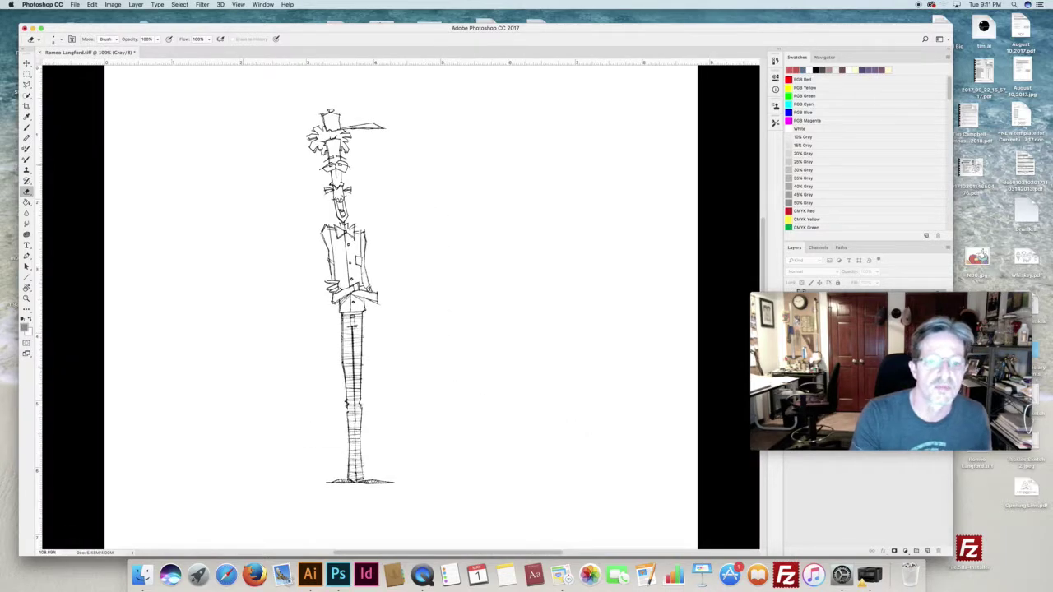
# Step: Apply Levels with the black input raised to about 72 to deepen the lines
pyautogui.click(112, 6)
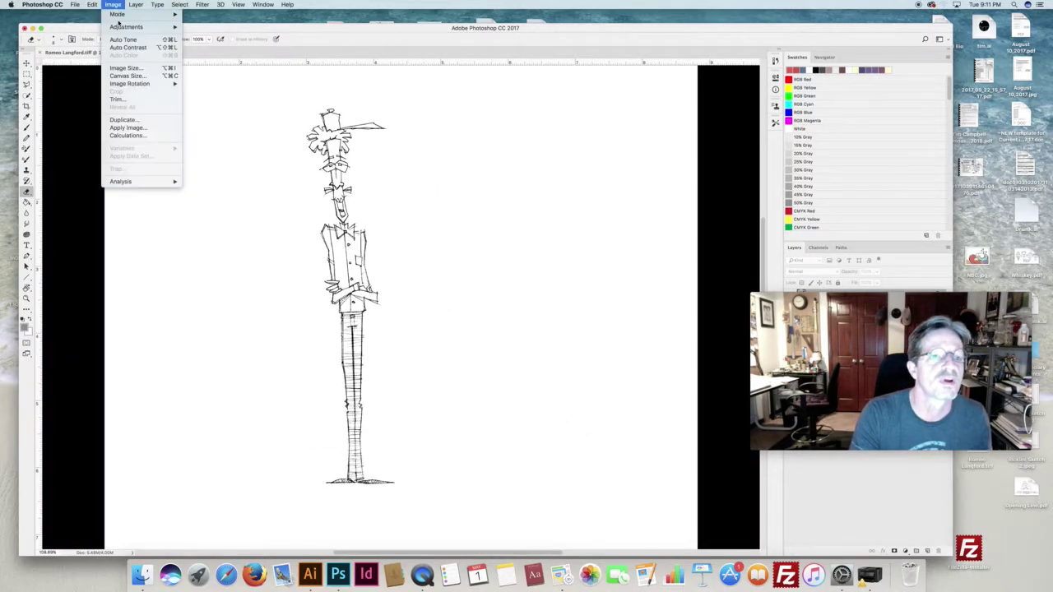
pyautogui.moveTo(135, 27)
pyautogui.click(210, 35)
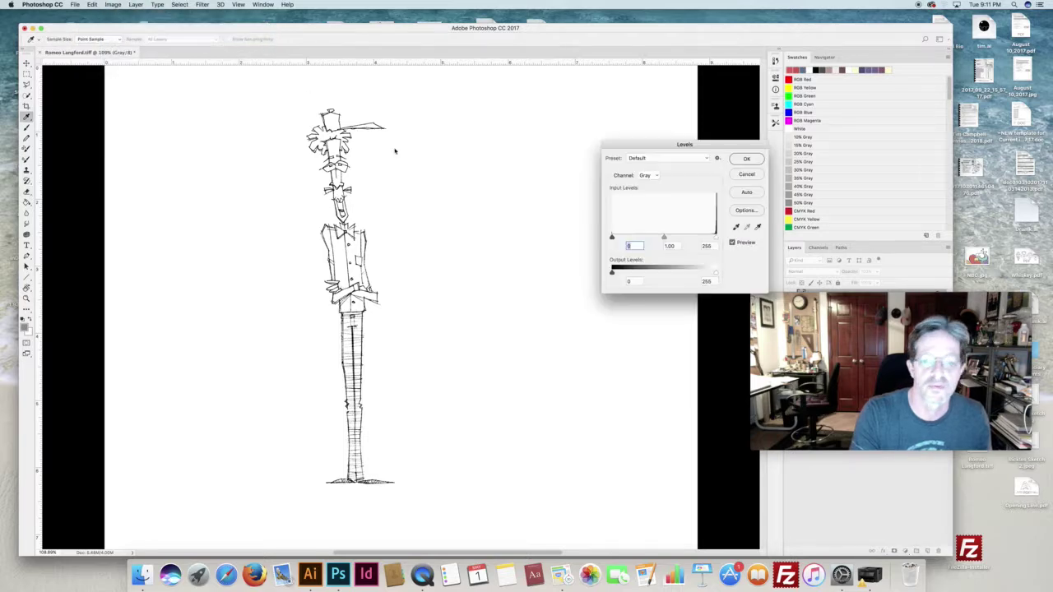
pyautogui.moveTo(613, 237); pyautogui.dragTo(643, 238)
pyautogui.click(746, 159)
pyautogui.press('e')
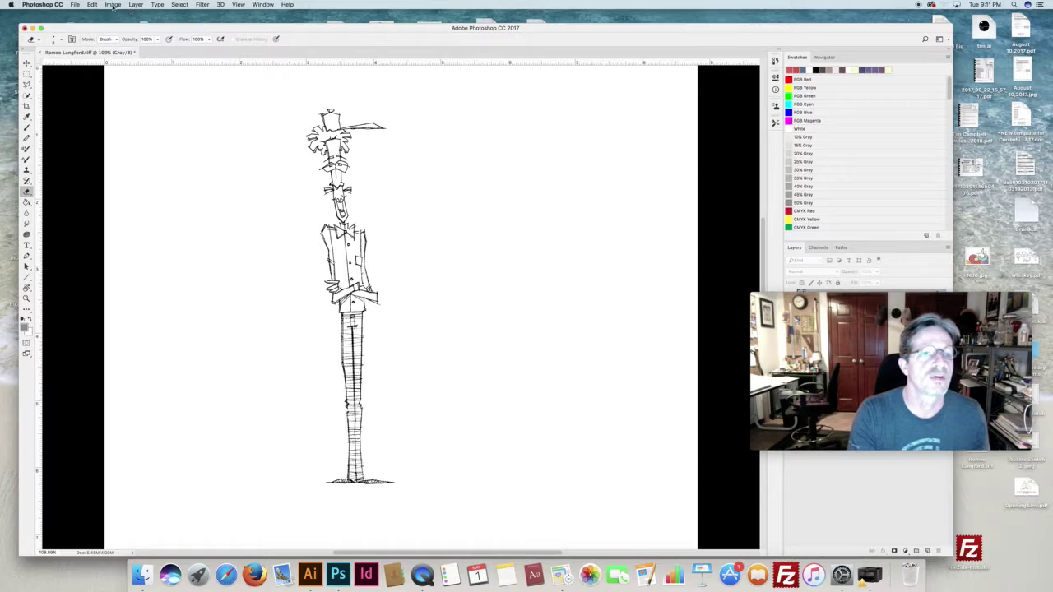
# Step: Convert the Background into a layer named Line Art with Multiply blend mode
pyautogui.moveTo(860, 432)
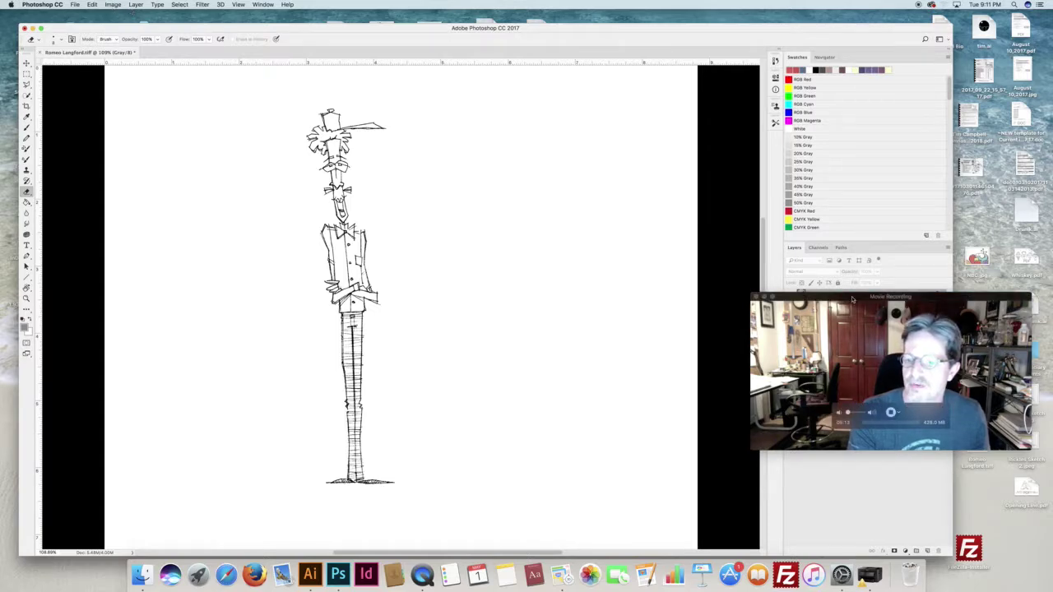
pyautogui.moveTo(854, 299); pyautogui.dragTo(850, 351)
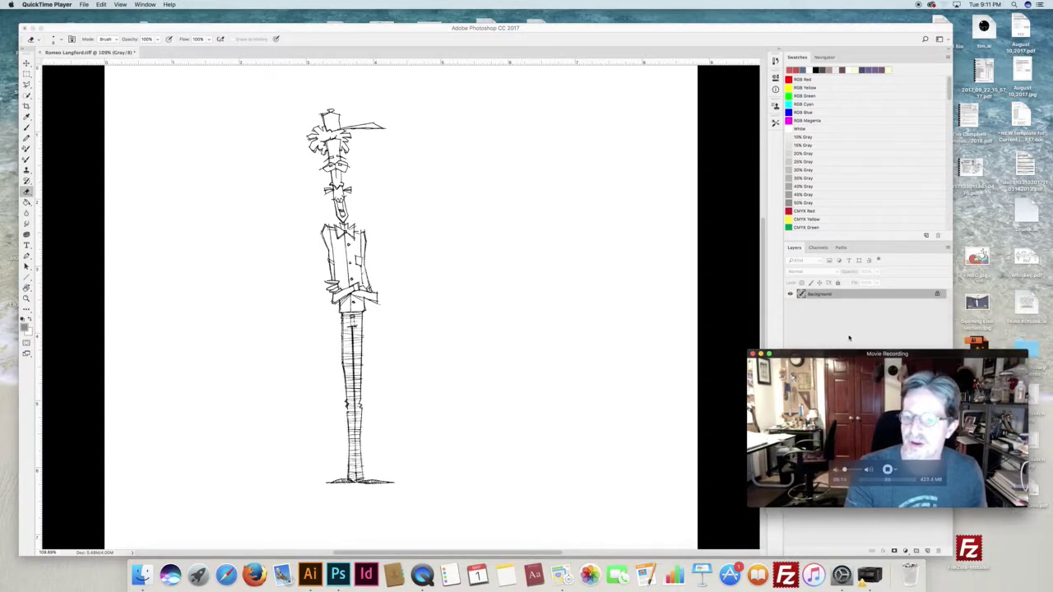
pyautogui.doubleClick(817, 295)
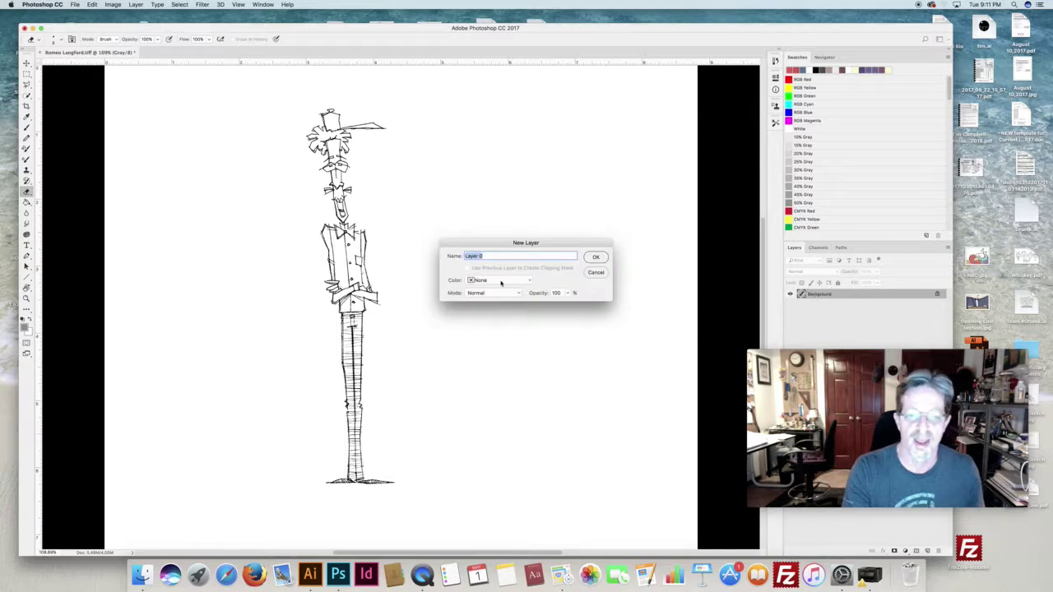
pyautogui.write('Lo')
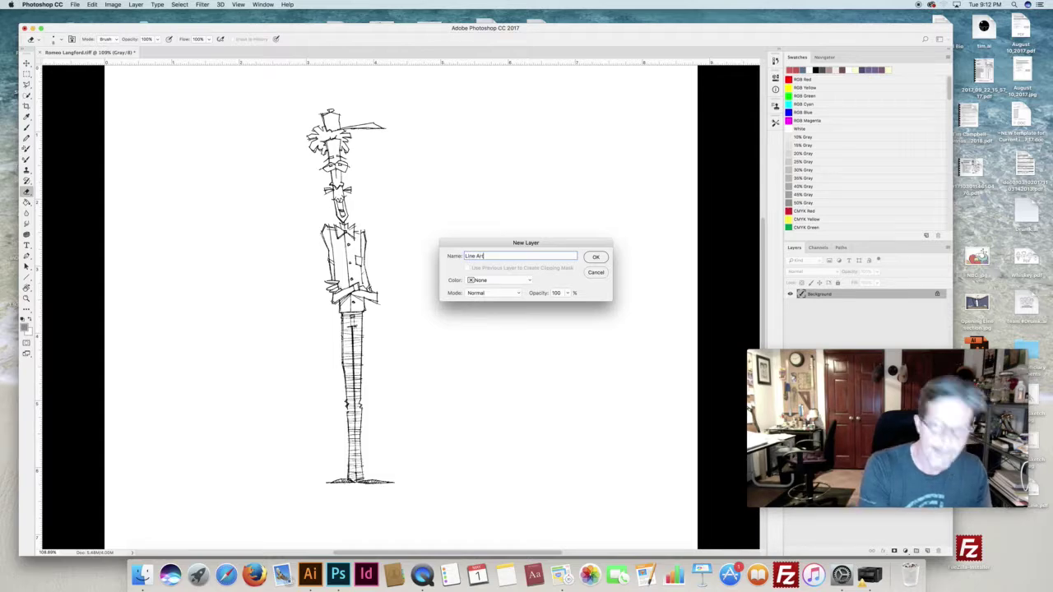
pyautogui.click(518, 294)
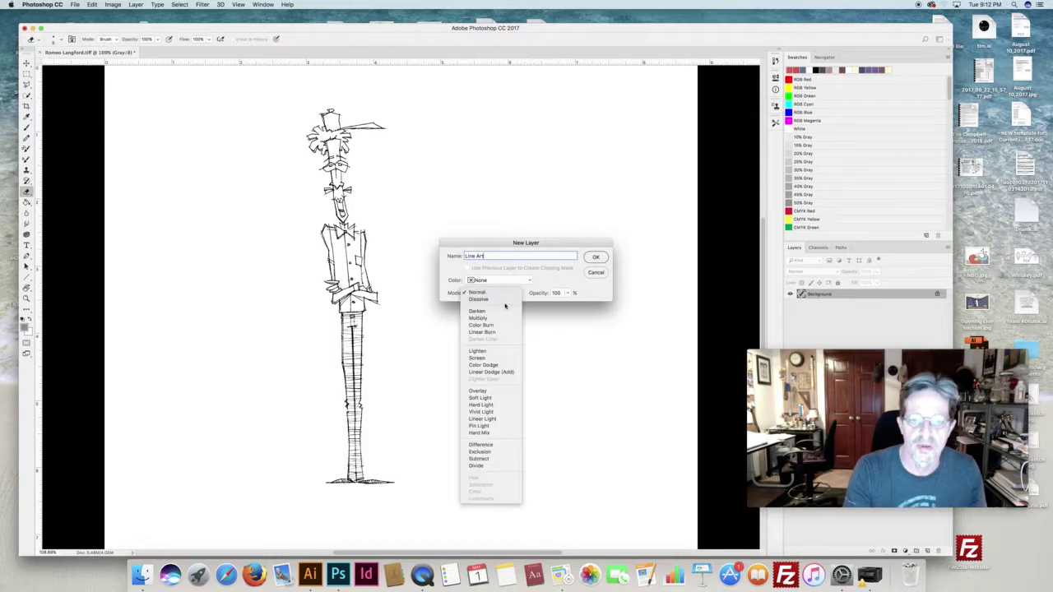
pyautogui.click(505, 317)
pyautogui.click(596, 257)
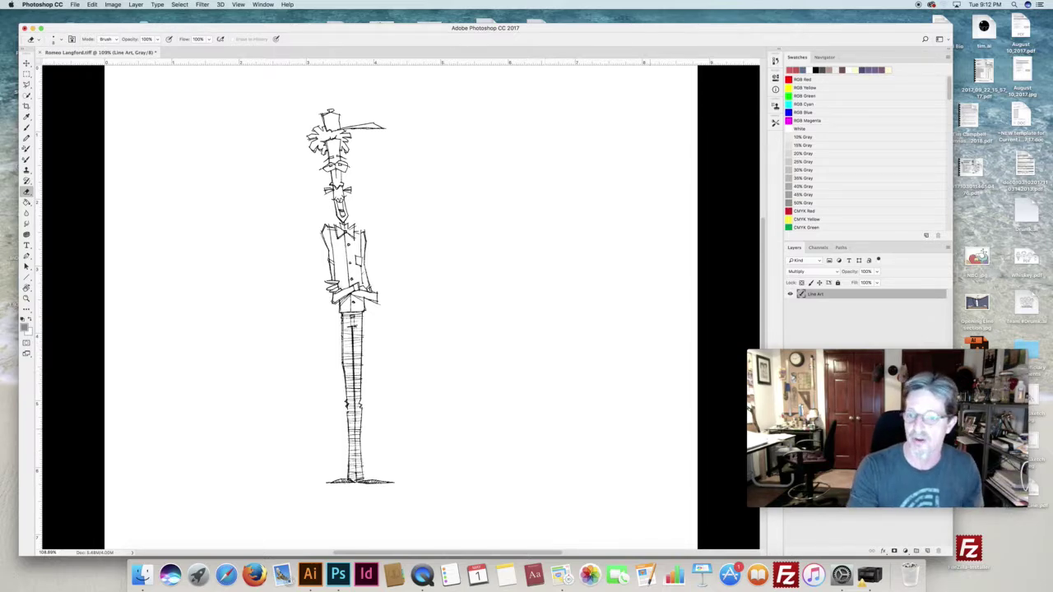
# Step: Add a new layer named Color and move it below Line Art
pyautogui.click(928, 551)
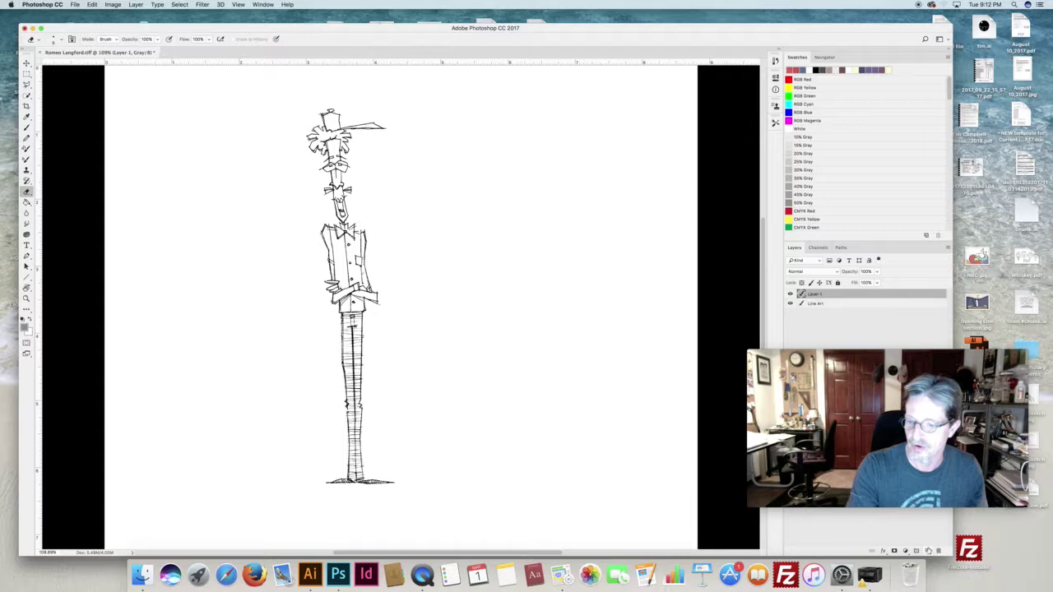
pyautogui.doubleClick(819, 295)
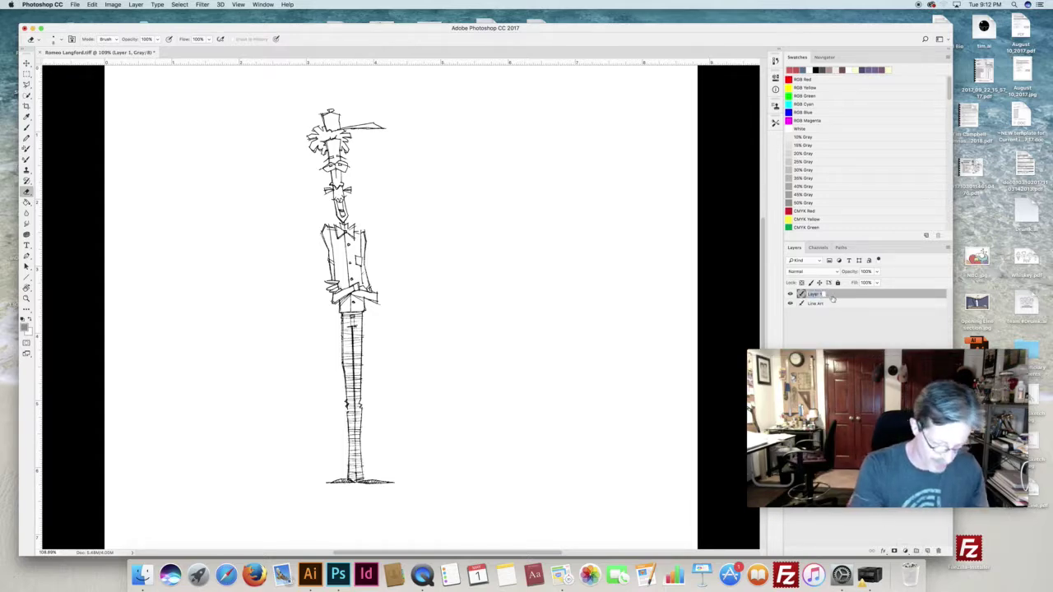
pyautogui.write('L')
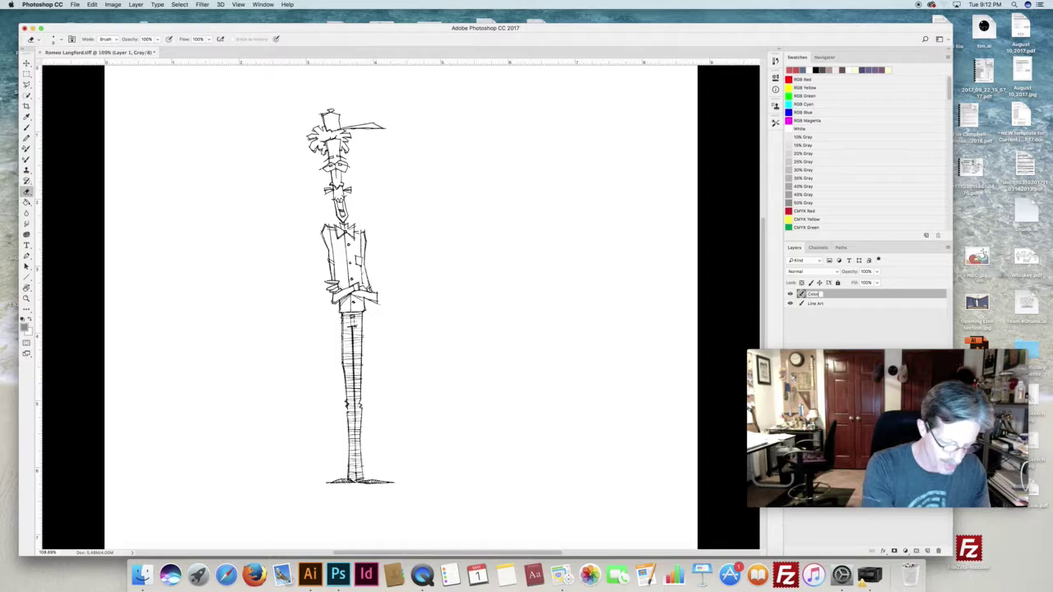
pyautogui.press('Return')
pyautogui.moveTo(841, 295); pyautogui.dragTo(835, 316)
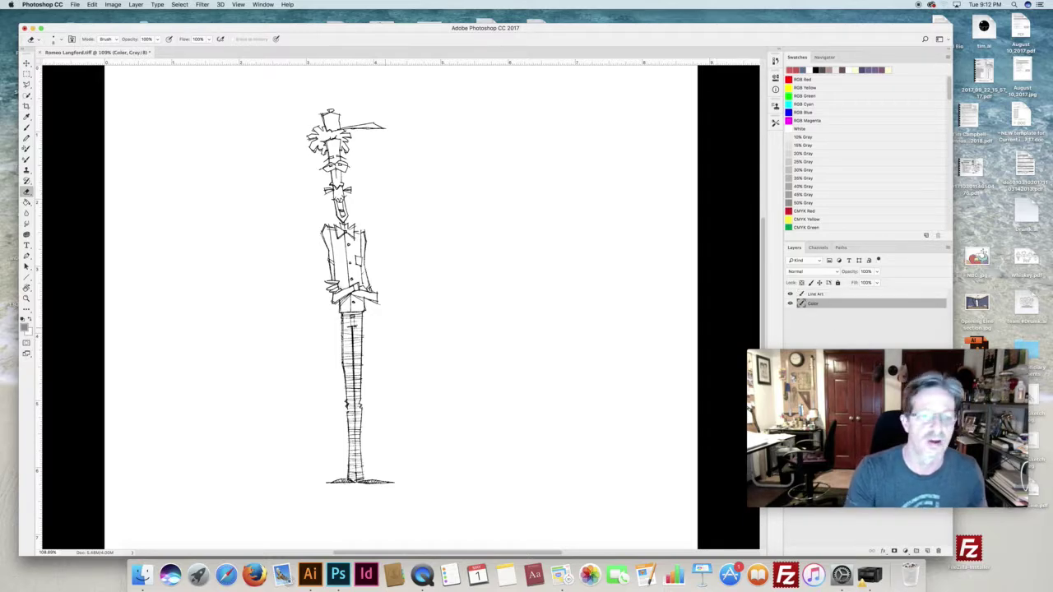
# Step: Convert the document to CMYK Color, keeping the layers unmerged
pyautogui.click(112, 5)
pyautogui.moveTo(132, 14)
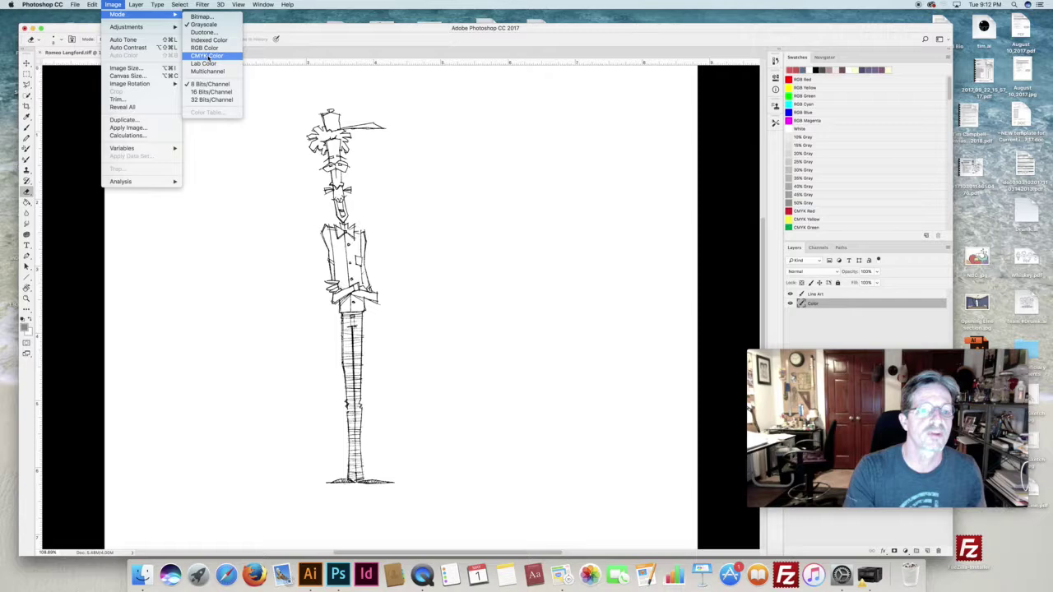
pyautogui.click(208, 56)
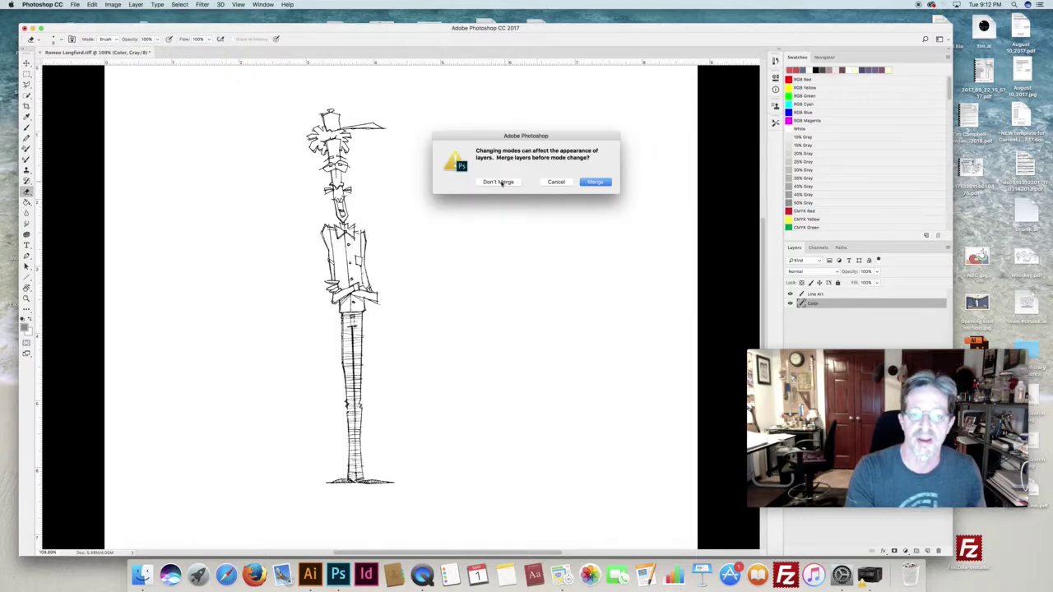
pyautogui.click(501, 182)
pyautogui.click(592, 204)
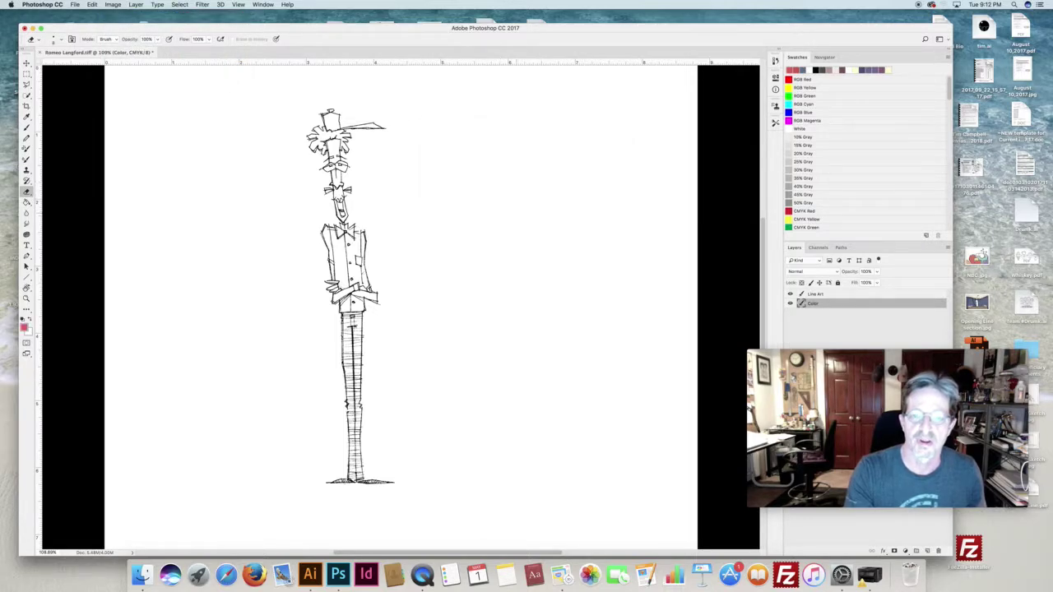
# Step: Brush the hat red on the Color layer and erase stray paint along the brim
pyautogui.press('b')
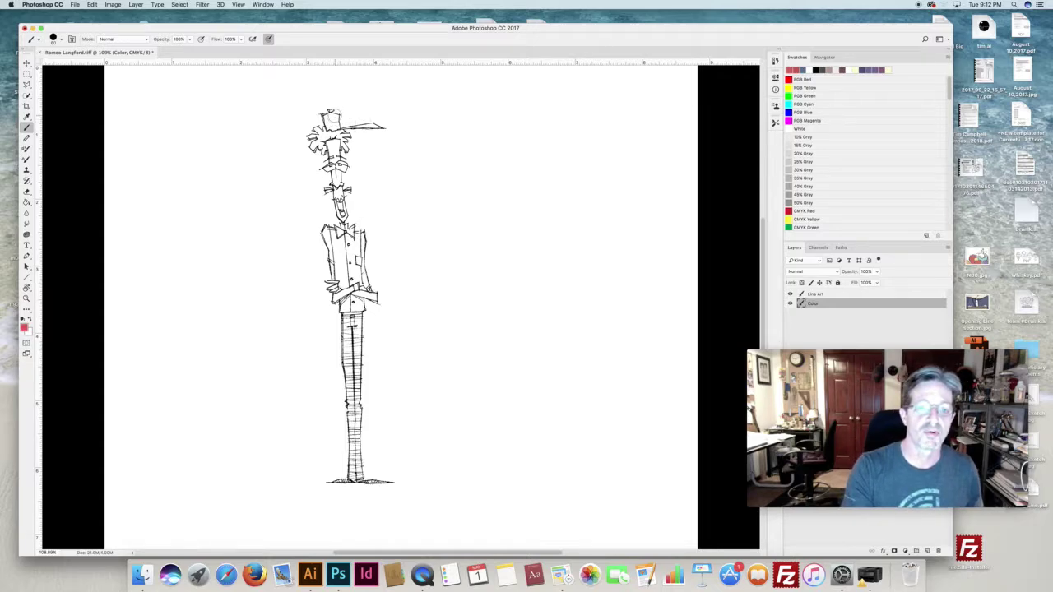
pyautogui.moveTo(328, 114)
pyautogui.mouseDown()
pyautogui.moveTo(329, 127)
pyautogui.moveTo(382, 125)
pyautogui.mouseUp()
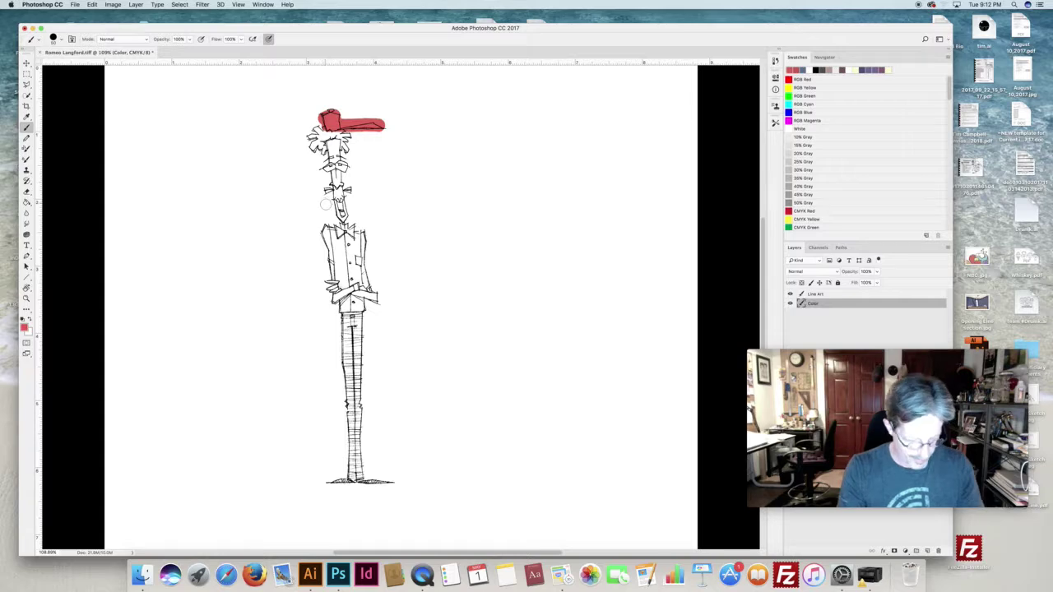
pyautogui.press('e')
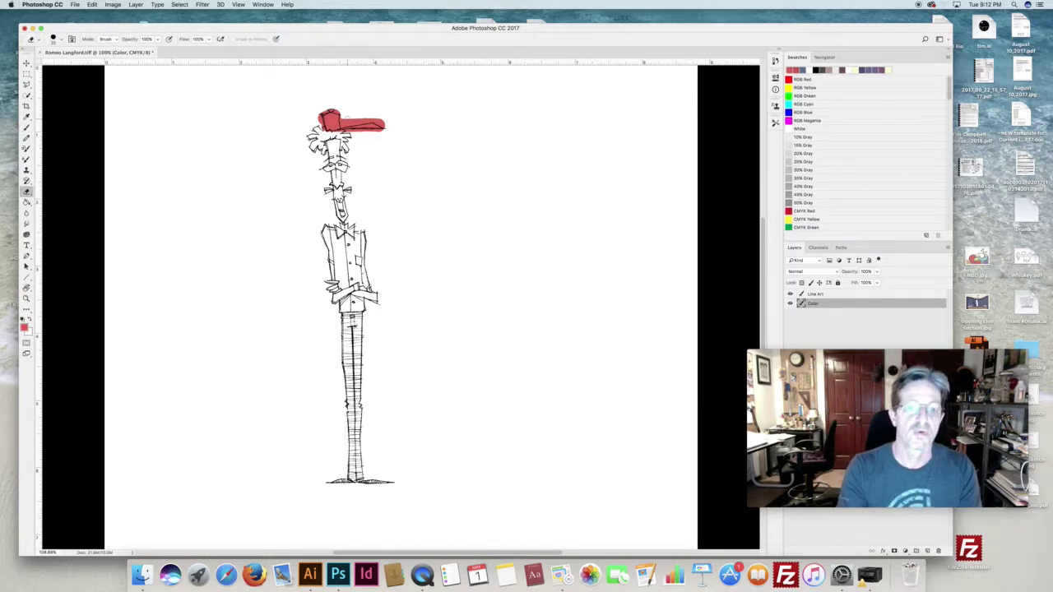
pyautogui.moveTo(342, 122)
pyautogui.mouseDown()
pyautogui.moveTo(388, 129)
pyautogui.moveTo(375, 138)
pyautogui.moveTo(317, 123)
pyautogui.mouseUp()
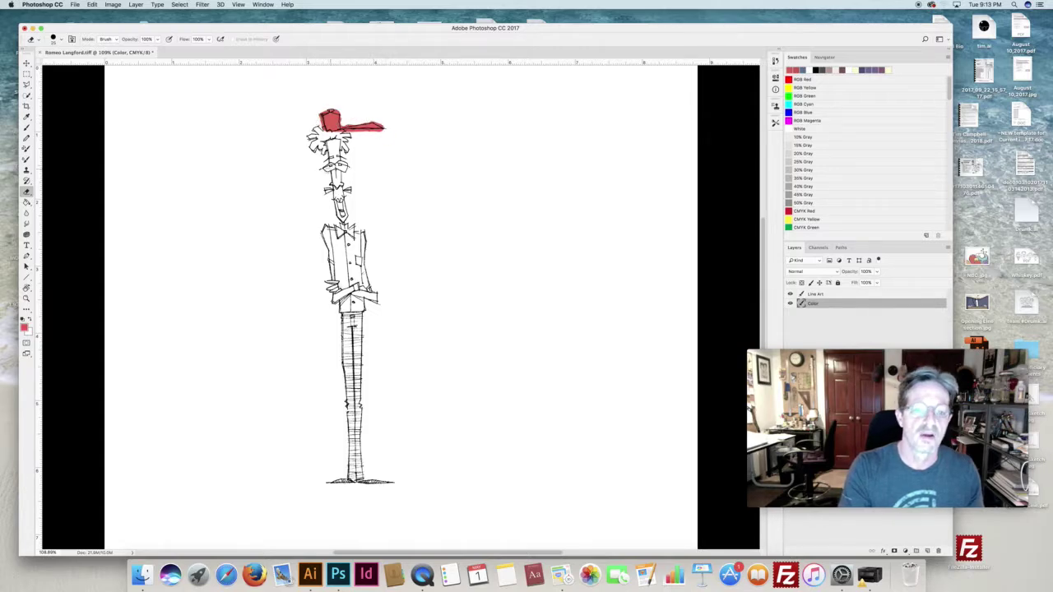
# Step: Choose a slightly desaturated medium blue and paint it over the figure's belt area
pyautogui.click(24, 327)
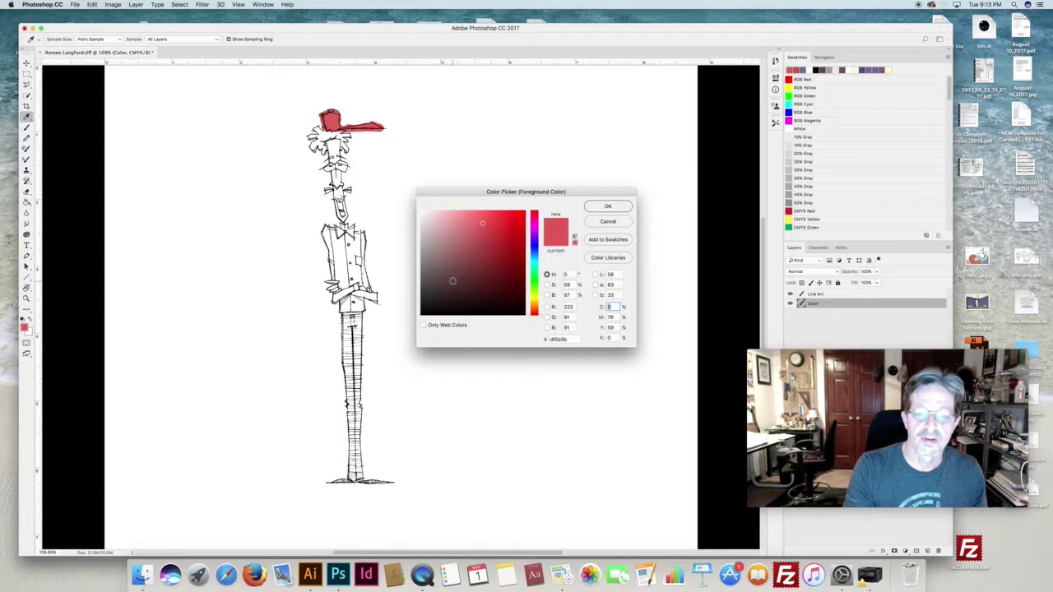
pyautogui.click(534, 251)
pyautogui.click(479, 243)
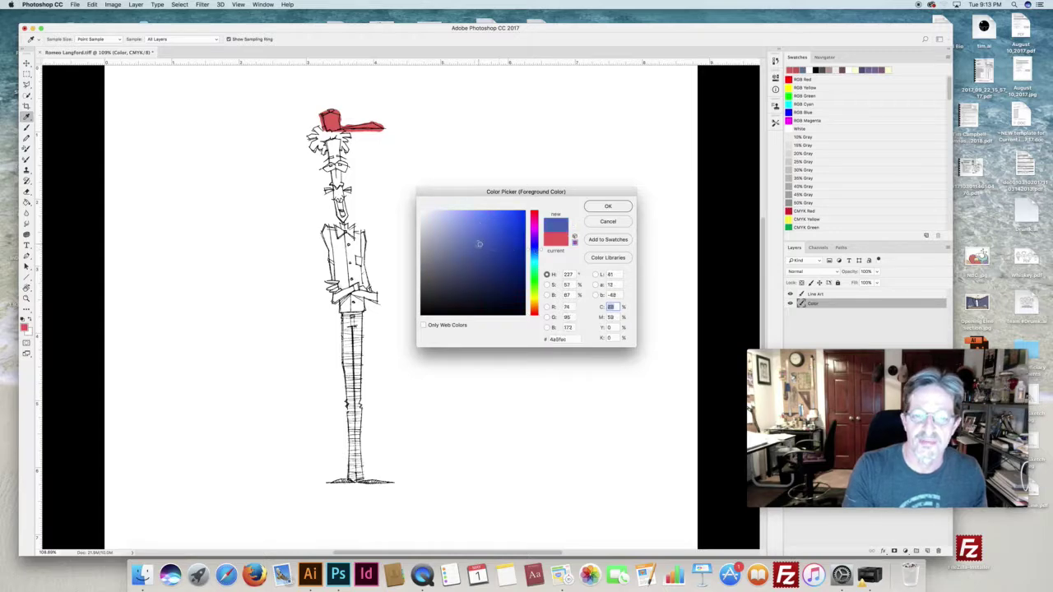
pyautogui.moveTo(479, 244); pyautogui.dragTo(473, 244)
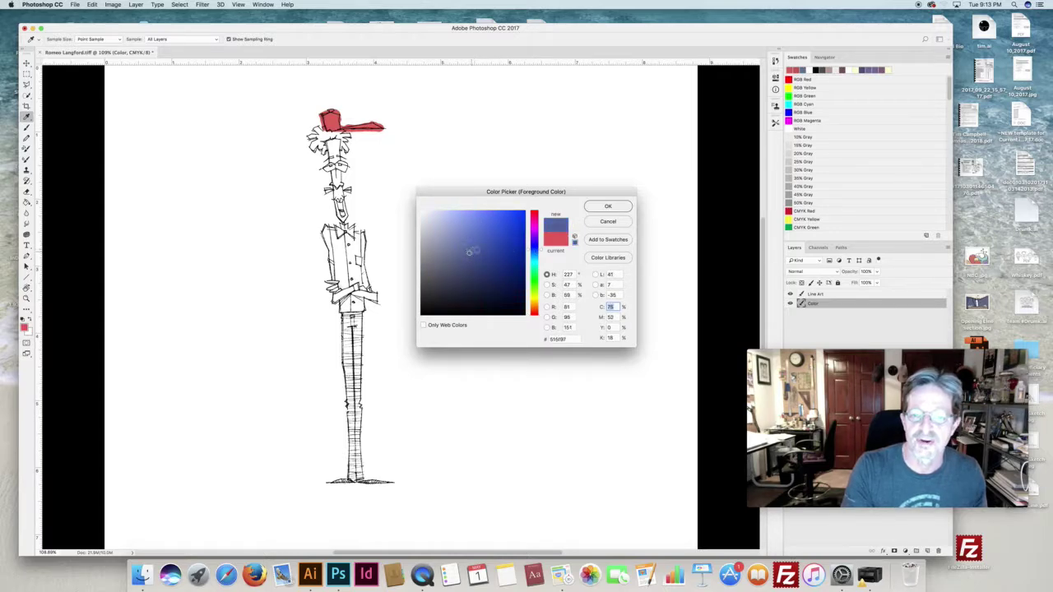
pyautogui.click(586, 209)
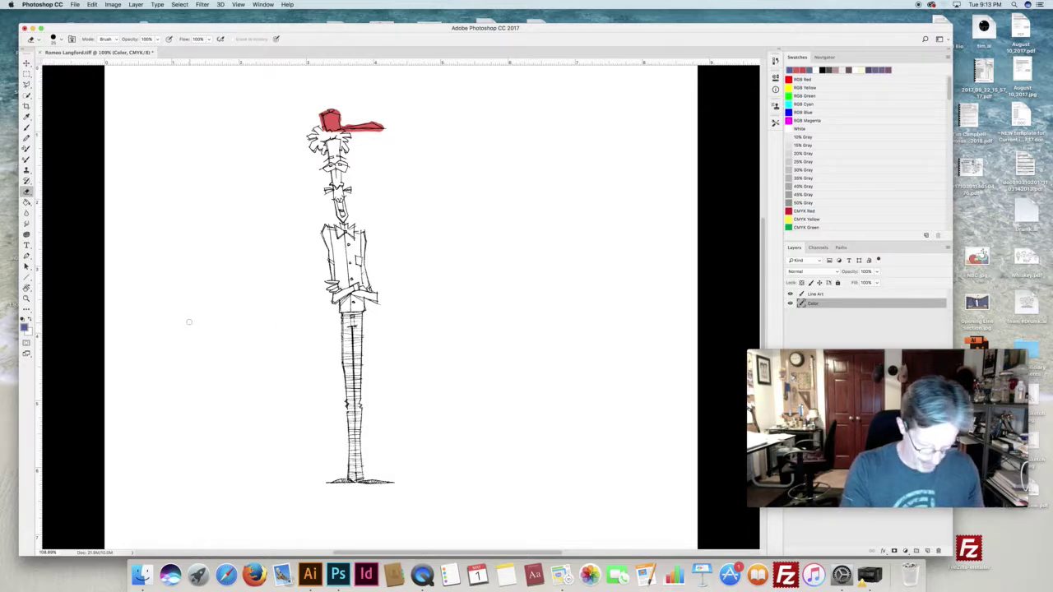
pyautogui.press('b')
pyautogui.moveTo(367, 318)
pyautogui.mouseDown()
pyautogui.moveTo(339, 319)
pyautogui.moveTo(357, 349)
pyautogui.moveTo(355, 478)
pyautogui.mouseUp()
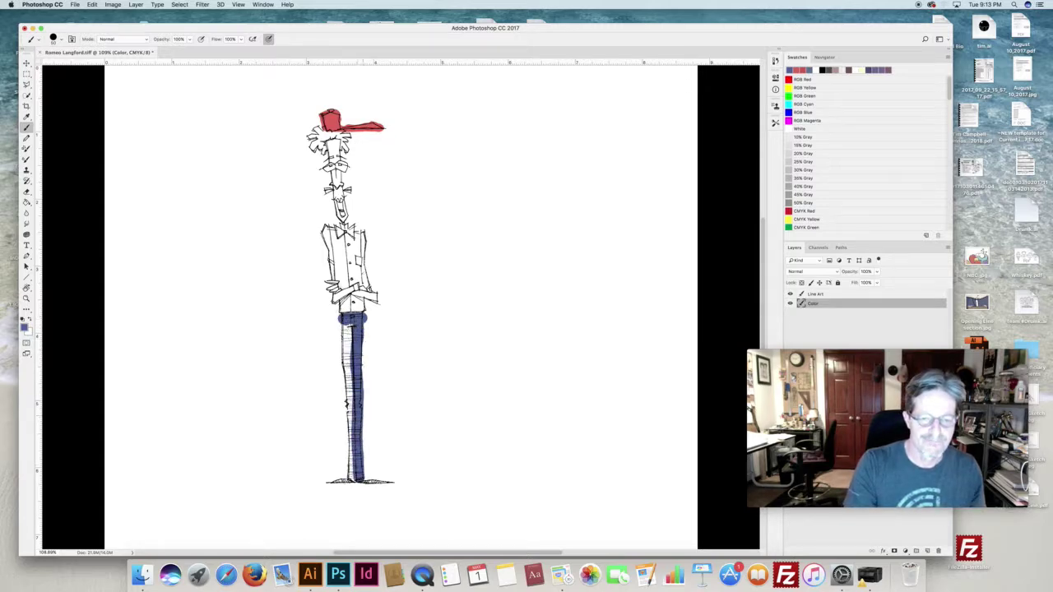
# Step: Switch to a lighter blue-grey and paint the trouser leg down to the feet
pyautogui.click(24, 326)
pyautogui.click(448, 251)
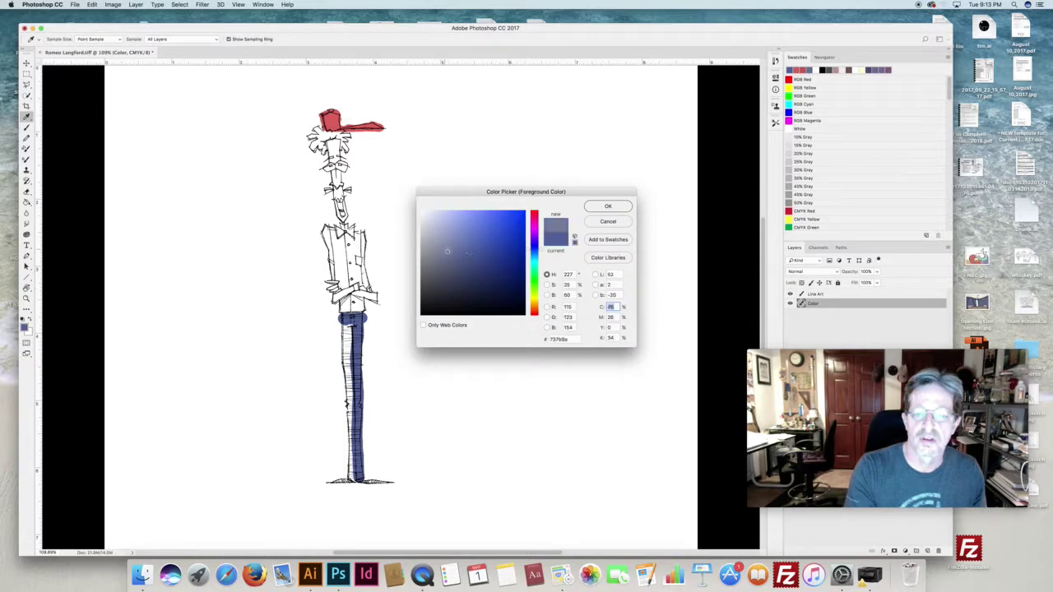
pyautogui.click(446, 258)
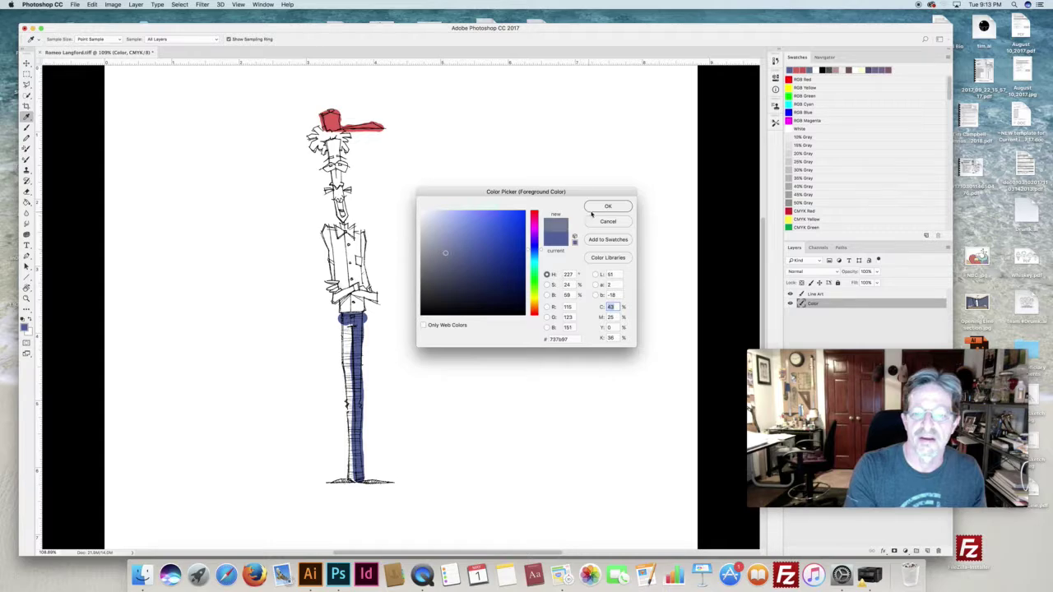
pyautogui.press('Return')
pyautogui.press('b')
pyautogui.moveTo(354, 317)
pyautogui.mouseDown()
pyautogui.moveTo(360, 459)
pyautogui.moveTo(352, 481)
pyautogui.moveTo(342, 323)
pyautogui.moveTo(346, 433)
pyautogui.moveTo(358, 477)
pyautogui.moveTo(346, 473)
pyautogui.mouseUp()
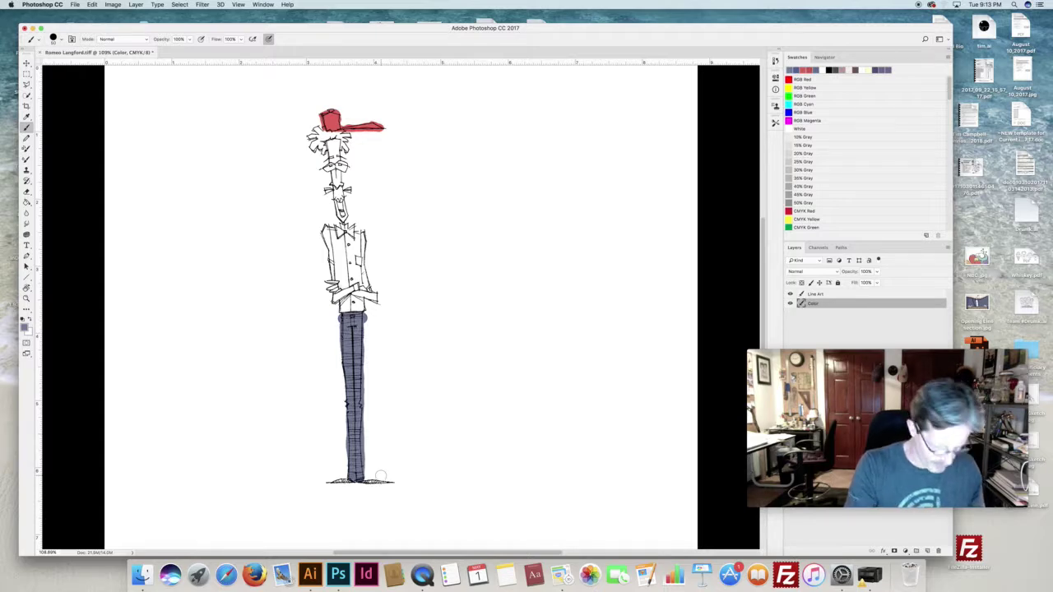
# Step: Place Romeo.ai as an embedded smart object, adding the red INDIANA lettering layer
pyautogui.press('super+1')
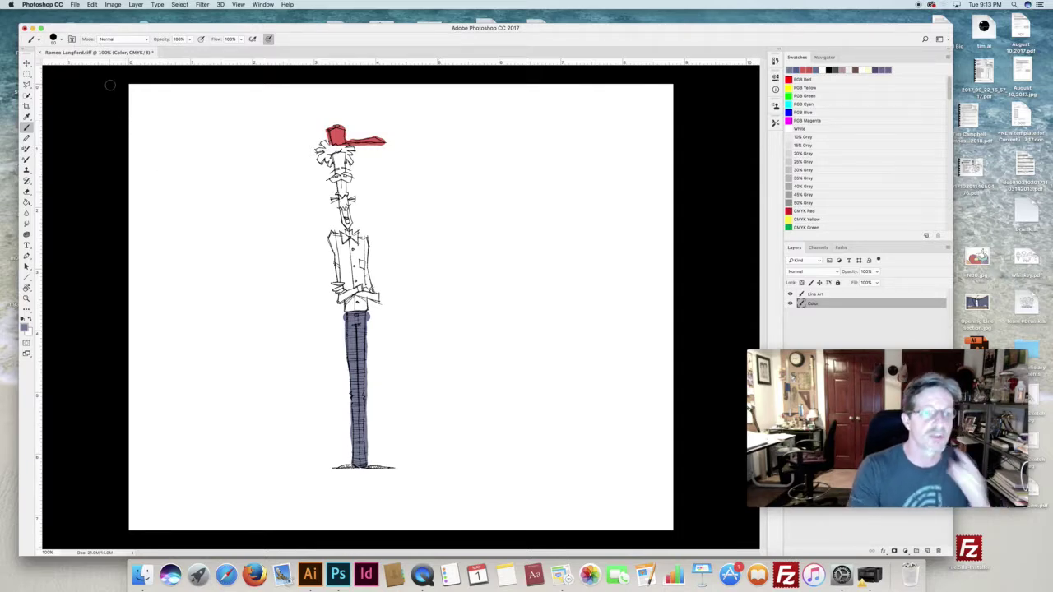
pyautogui.click(75, 5)
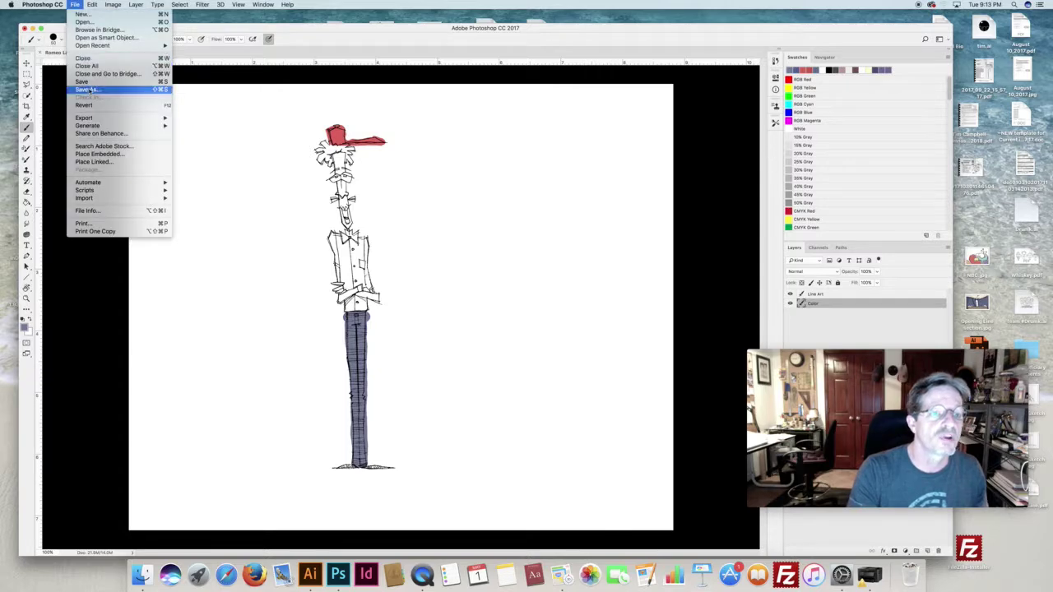
pyautogui.click(95, 154)
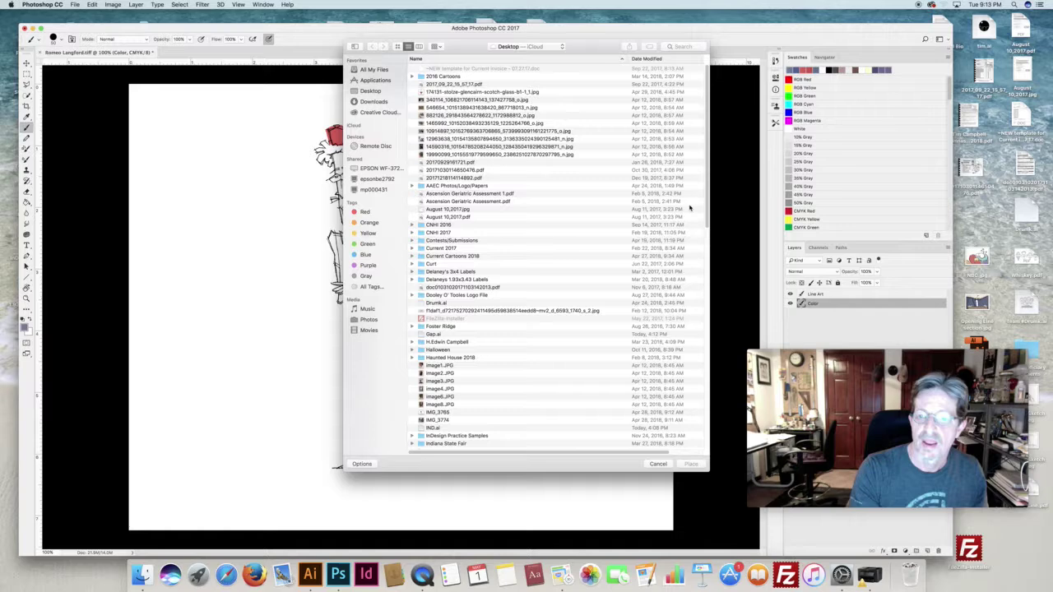
pyautogui.moveTo(706, 199); pyautogui.dragTo(703, 299)
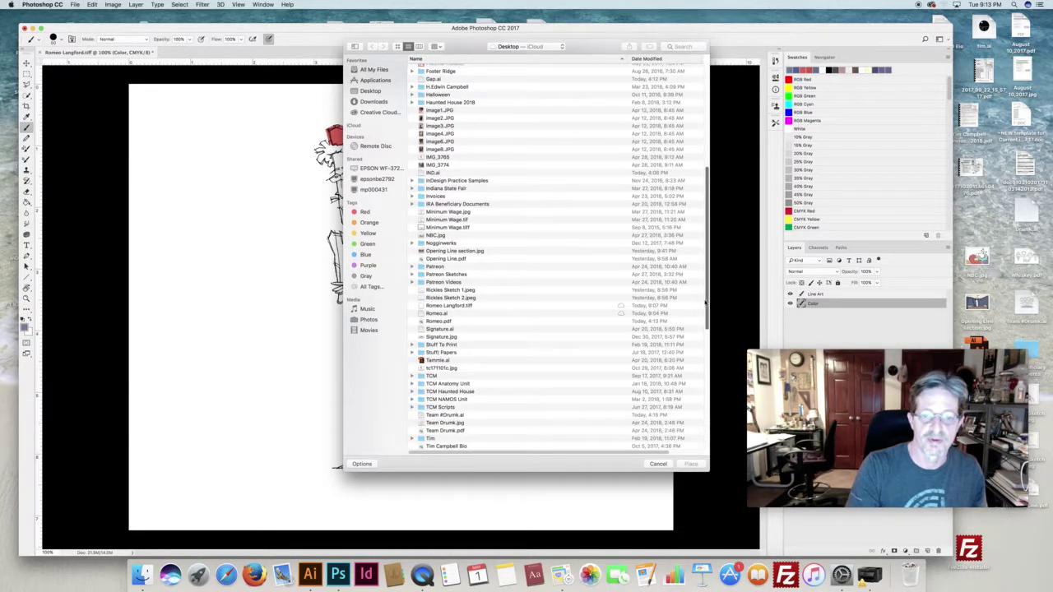
pyautogui.click(451, 312)
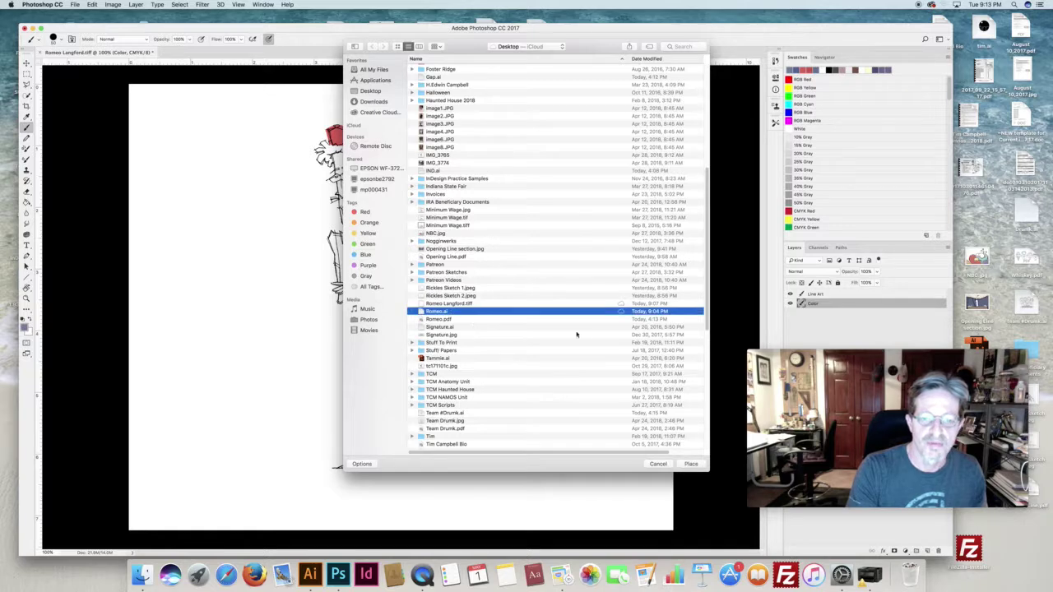
pyautogui.click(691, 464)
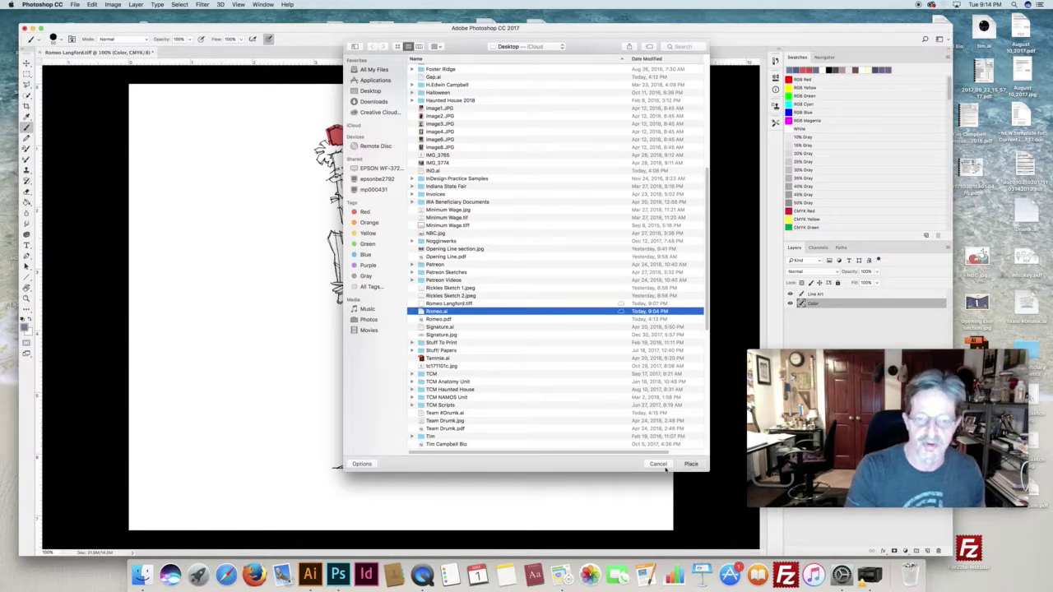
pyautogui.click(623, 351)
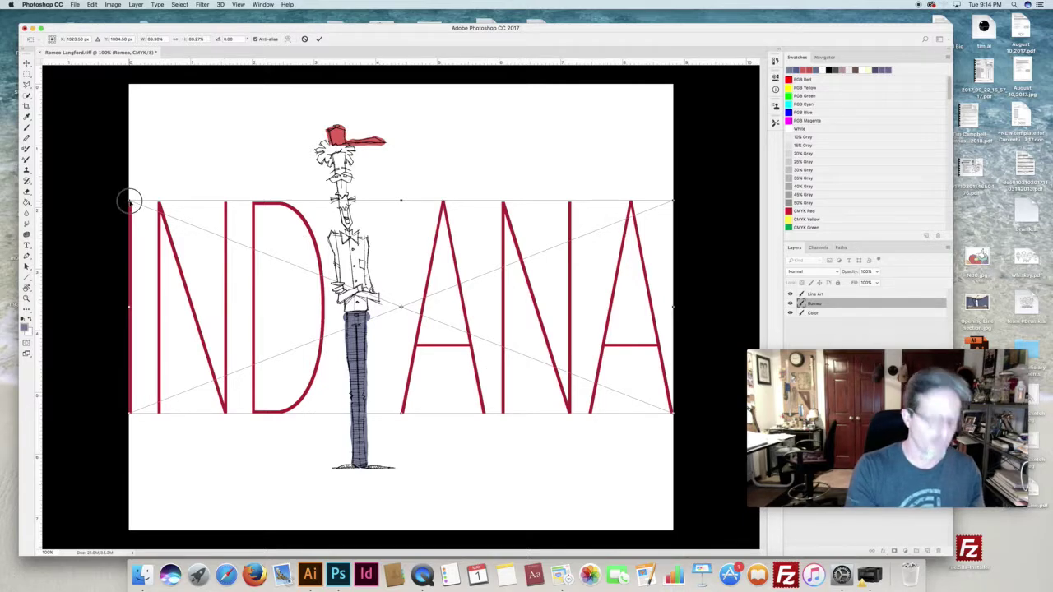
# Step: Shrink the INDIANA wordmark, shift it left and down, and make the letters taller and narrower
pyautogui.moveTo(131, 202); pyautogui.dragTo(161, 223)
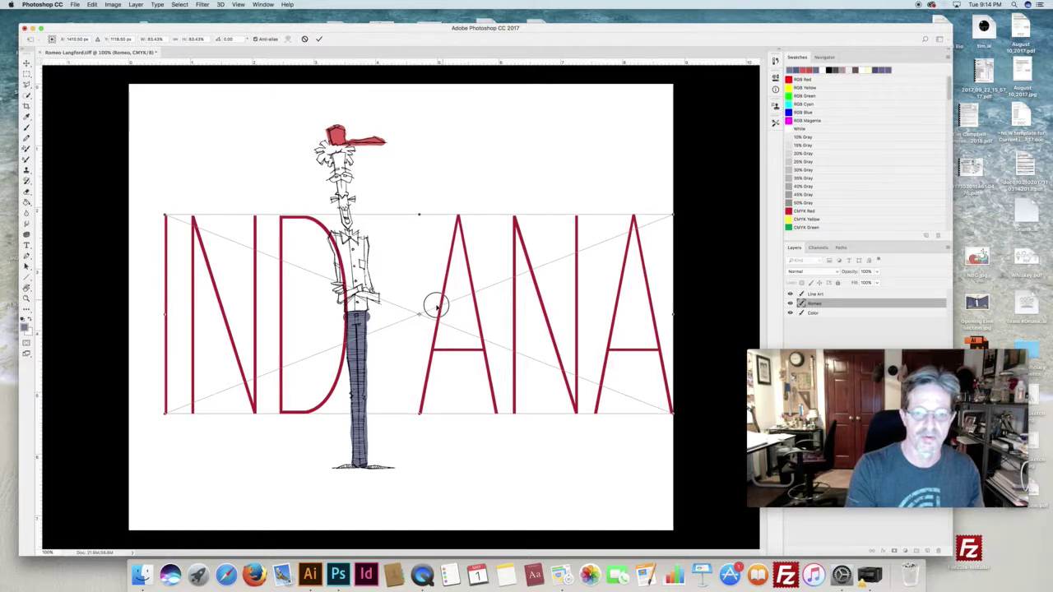
pyautogui.moveTo(436, 303); pyautogui.dragTo(424, 357)
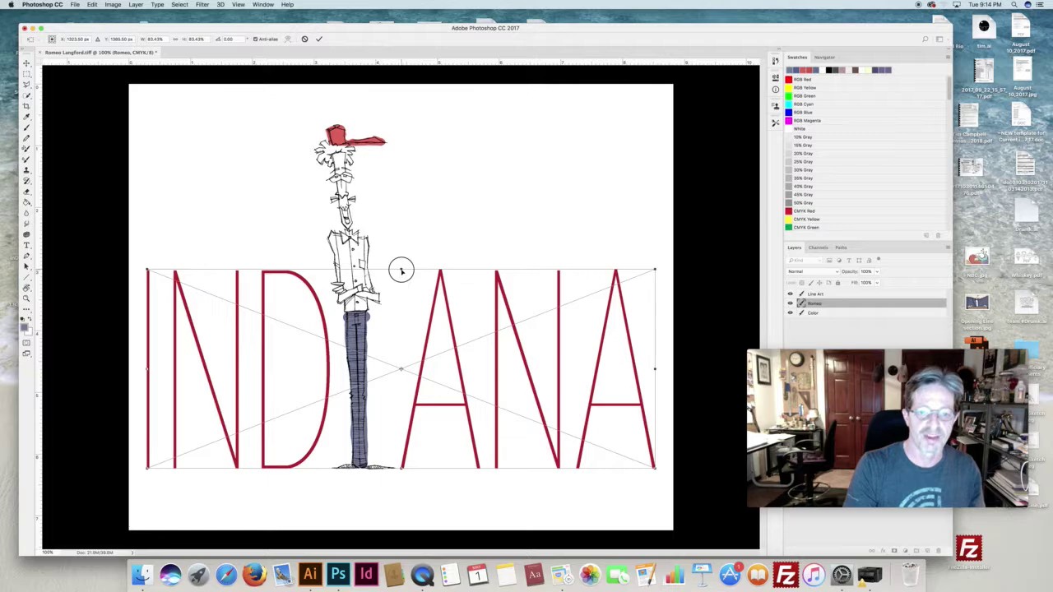
pyautogui.moveTo(400, 271); pyautogui.dragTo(402, 249)
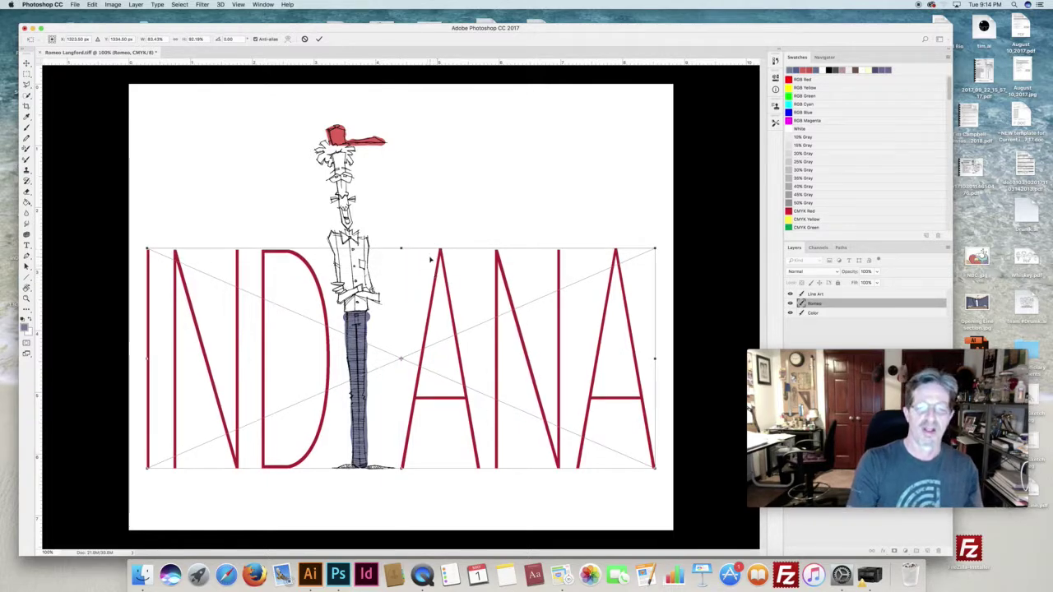
pyautogui.moveTo(401, 246); pyautogui.dragTo(400, 245)
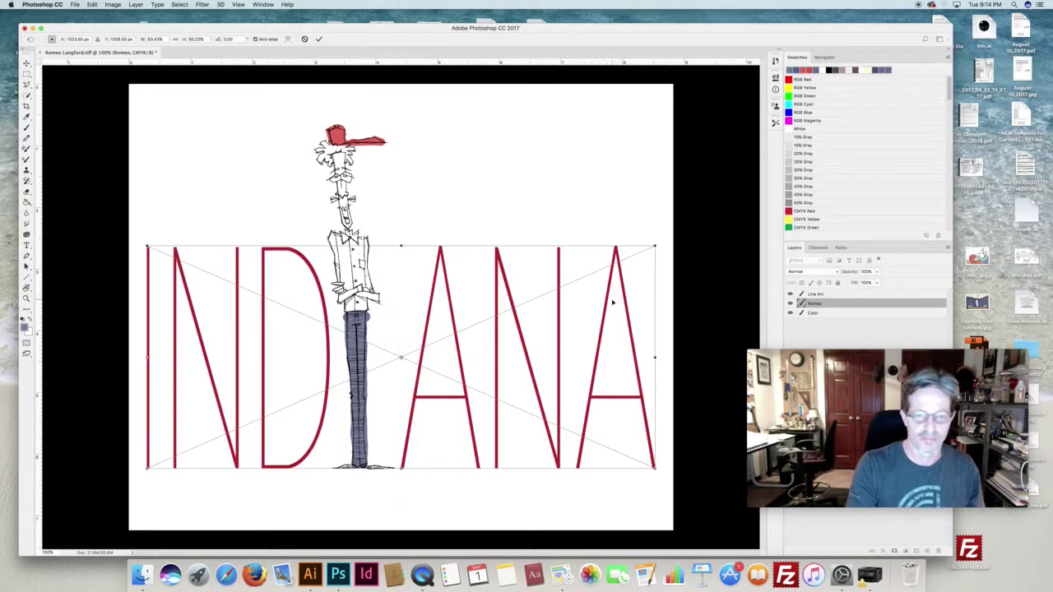
pyautogui.moveTo(655, 357); pyautogui.dragTo(641, 357)
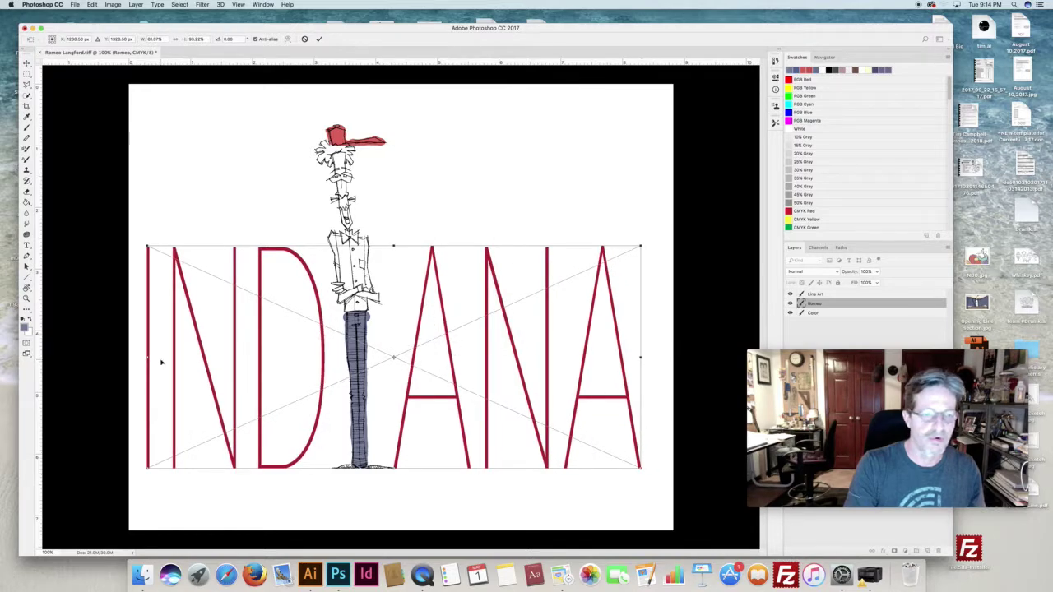
pyautogui.moveTo(148, 357); pyautogui.dragTo(154, 356)
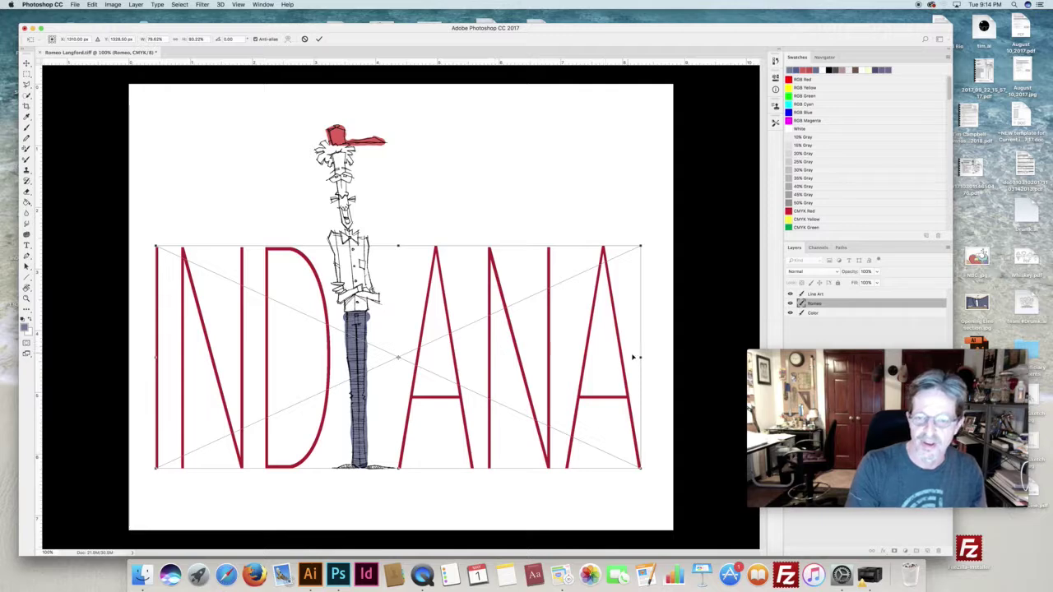
pyautogui.moveTo(641, 357); pyautogui.dragTo(635, 357)
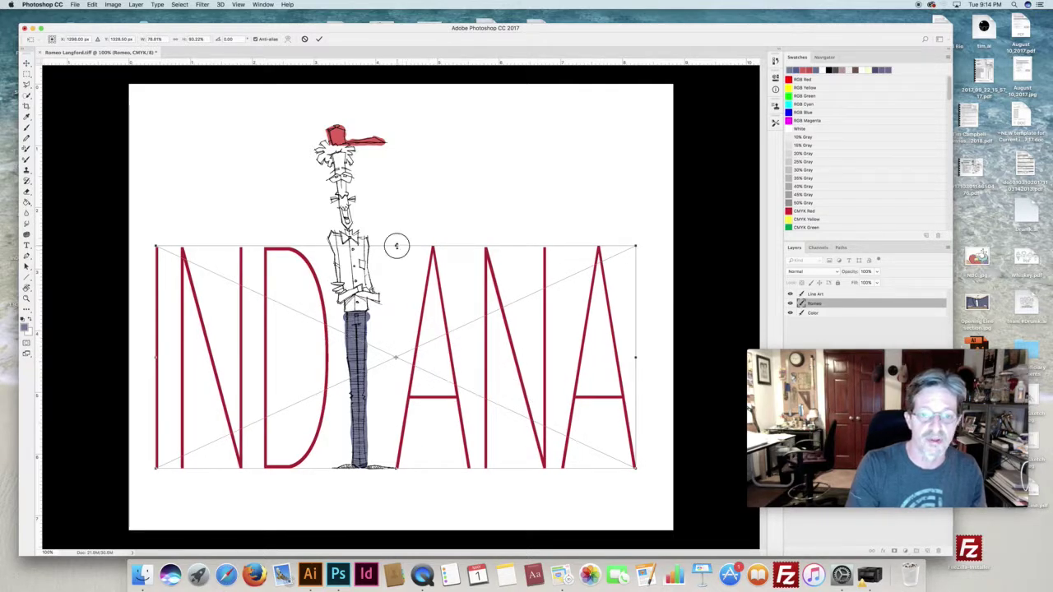
pyautogui.moveTo(396, 245); pyautogui.dragTo(395, 233)
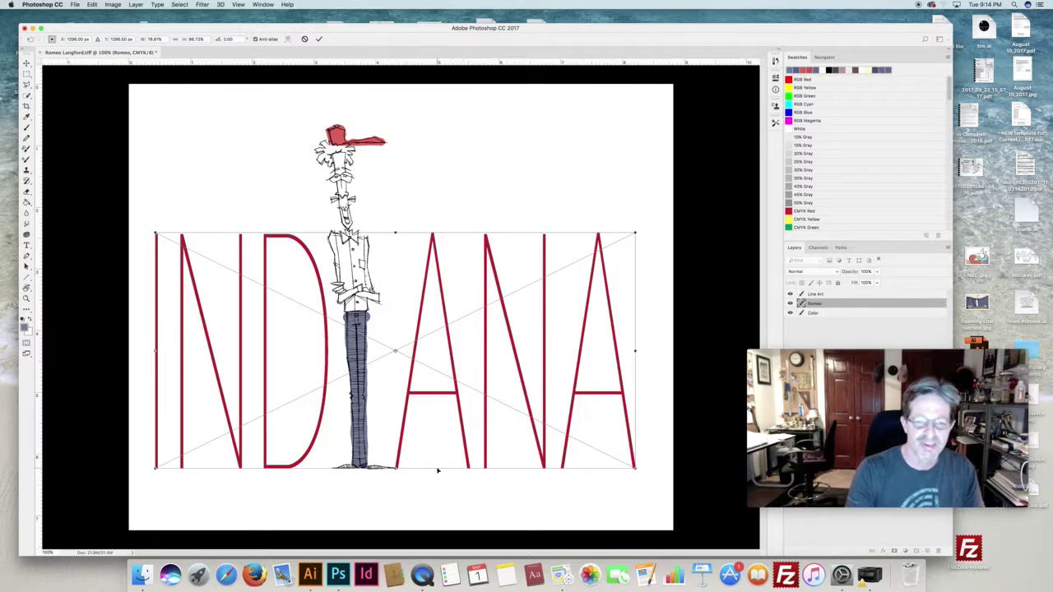
# Step: Nudge the wordmark right, widen it slightly, and commit the transform
pyautogui.press('Right')
pyautogui.press('Right')
pyautogui.press('Right')
pyautogui.press('Right')
pyautogui.press('Right')
pyautogui.press('Right')
pyautogui.press('Right')
pyautogui.press('Right')
pyautogui.press('Right')
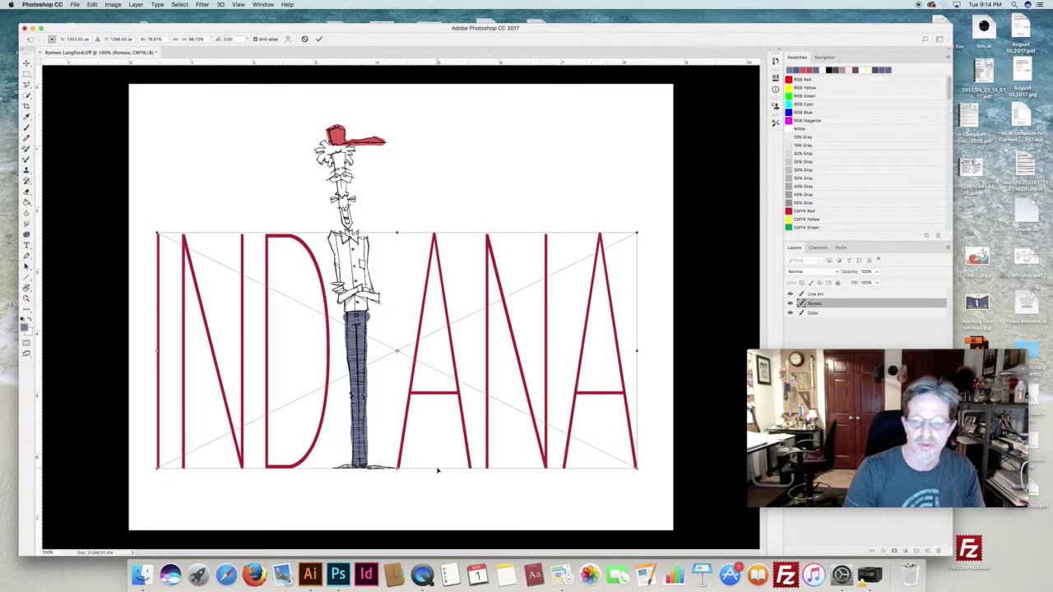
pyautogui.press('Right')
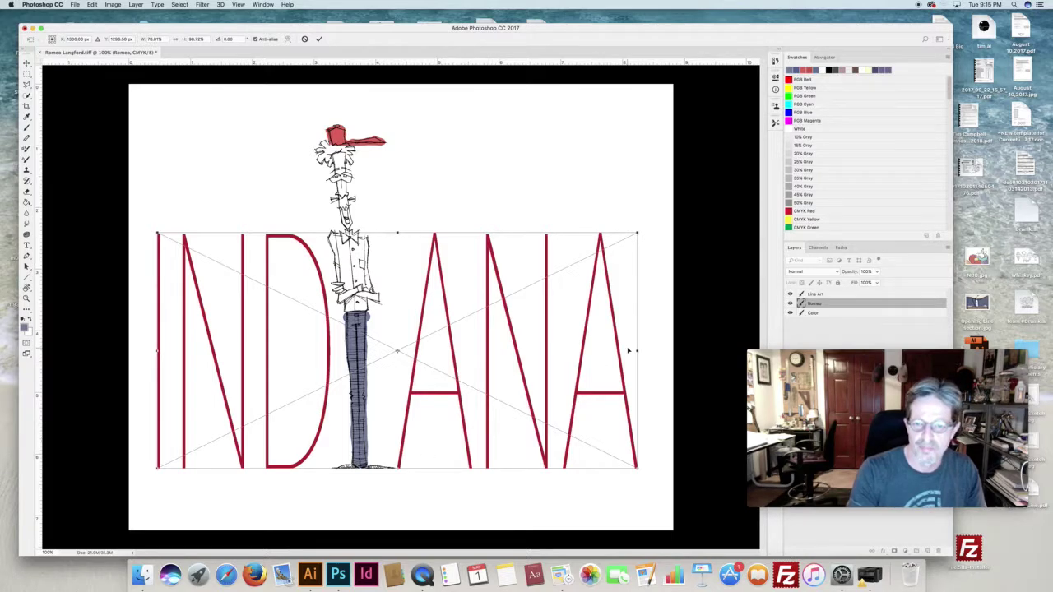
pyautogui.moveTo(635, 349); pyautogui.dragTo(634, 350)
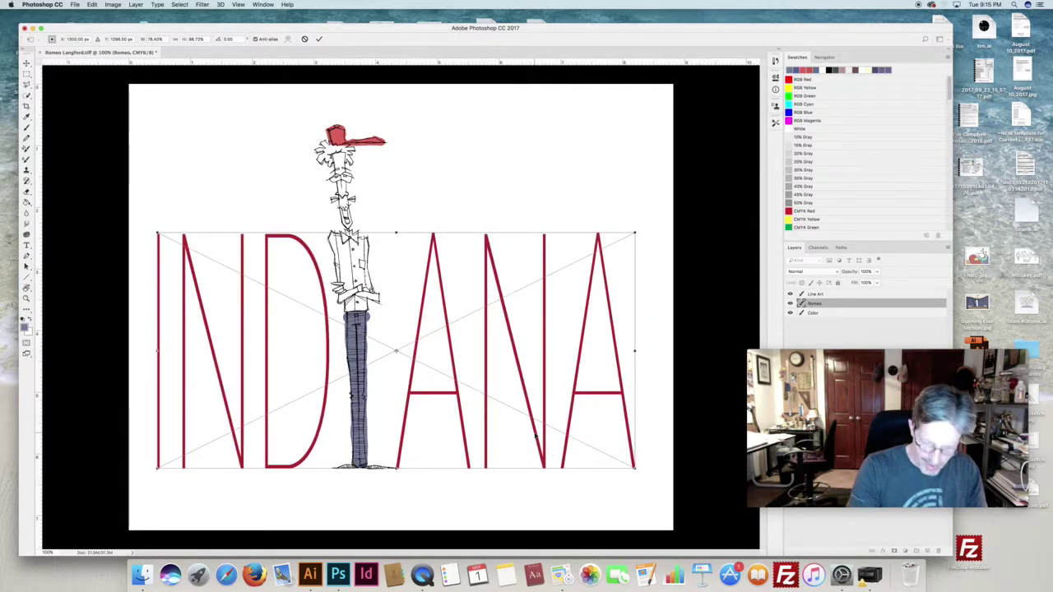
pyautogui.press('Return')
pyautogui.press('b')
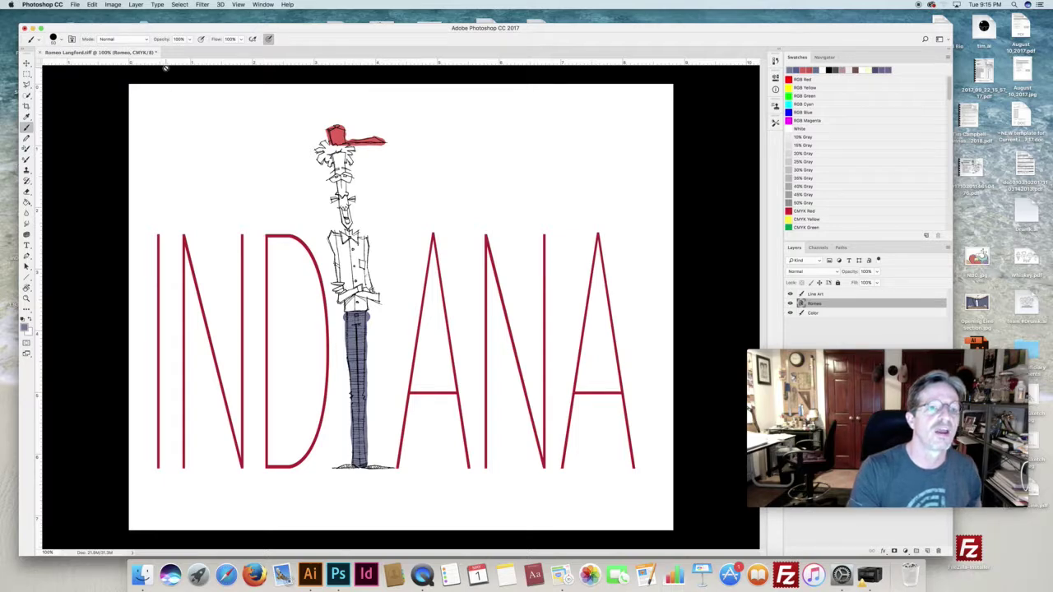
# Step: Place Gap.ai as an embedded smart object layer
pyautogui.click(76, 5)
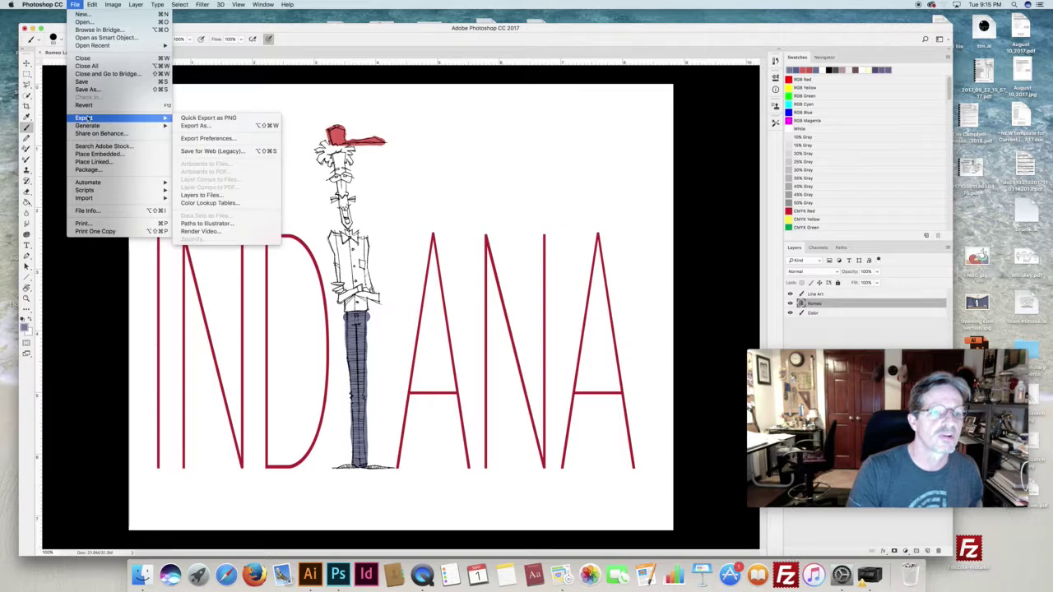
pyautogui.click(97, 153)
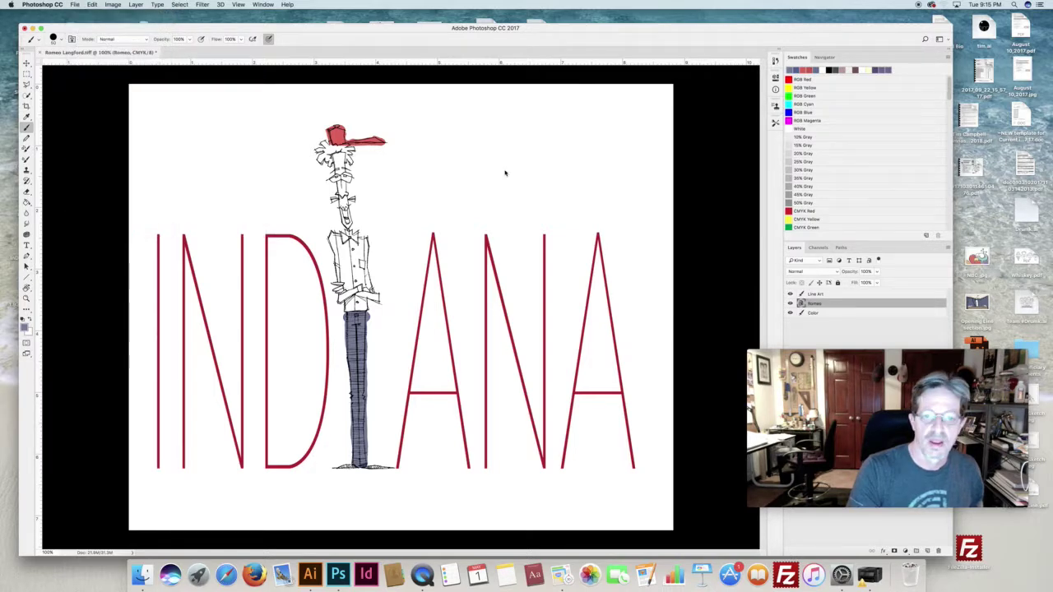
pyautogui.click(443, 336)
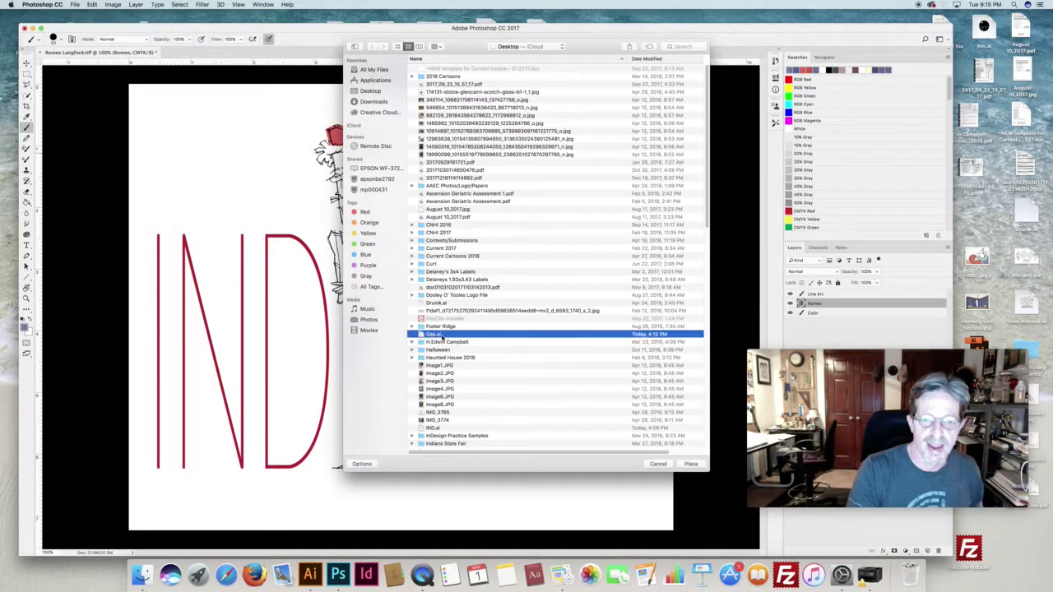
pyautogui.click(691, 464)
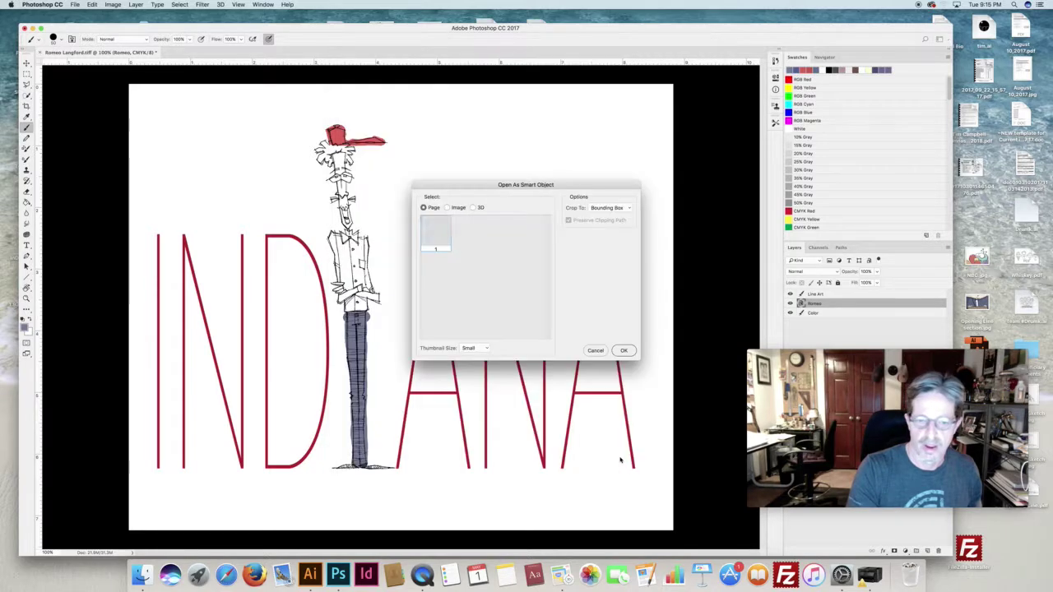
pyautogui.click(624, 351)
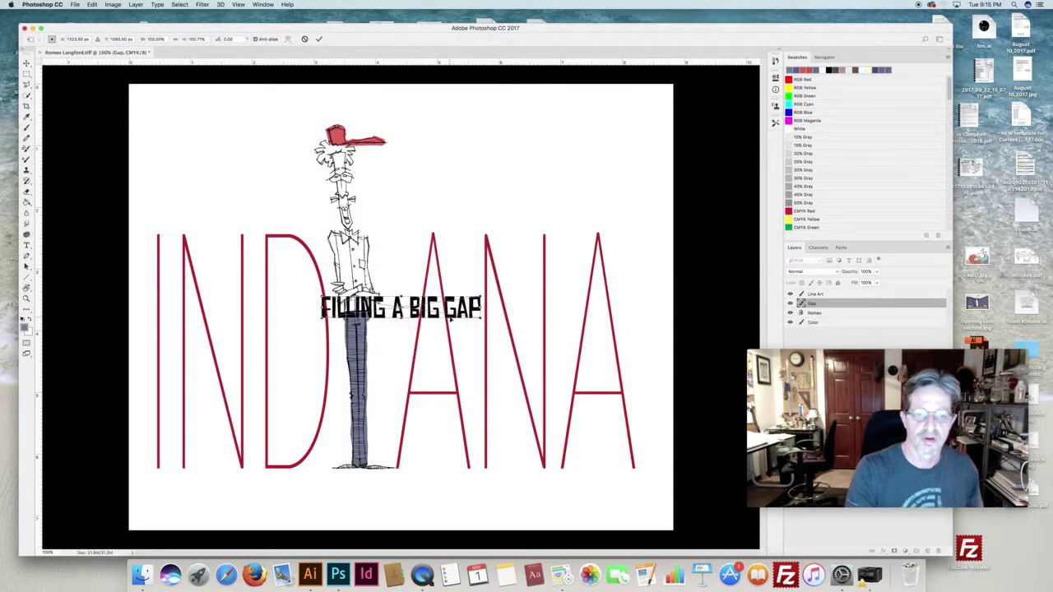
# Step: Move the FILLING A BIG GAP tagline beneath INDIANA, commit it, and zoom out
pyautogui.moveTo(459, 311)
pyautogui.mouseDown()
pyautogui.moveTo(449, 518)
pyautogui.moveTo(449, 508)
pyautogui.moveTo(423, 500)
pyautogui.moveTo(436, 501)
pyautogui.mouseUp()
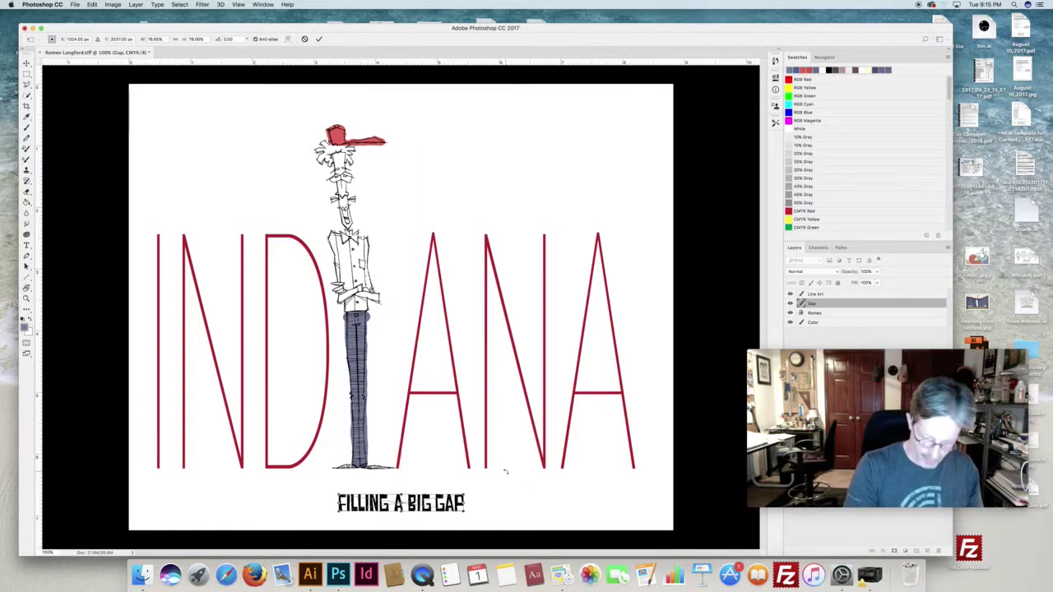
pyautogui.press('Return')
pyautogui.press('b')
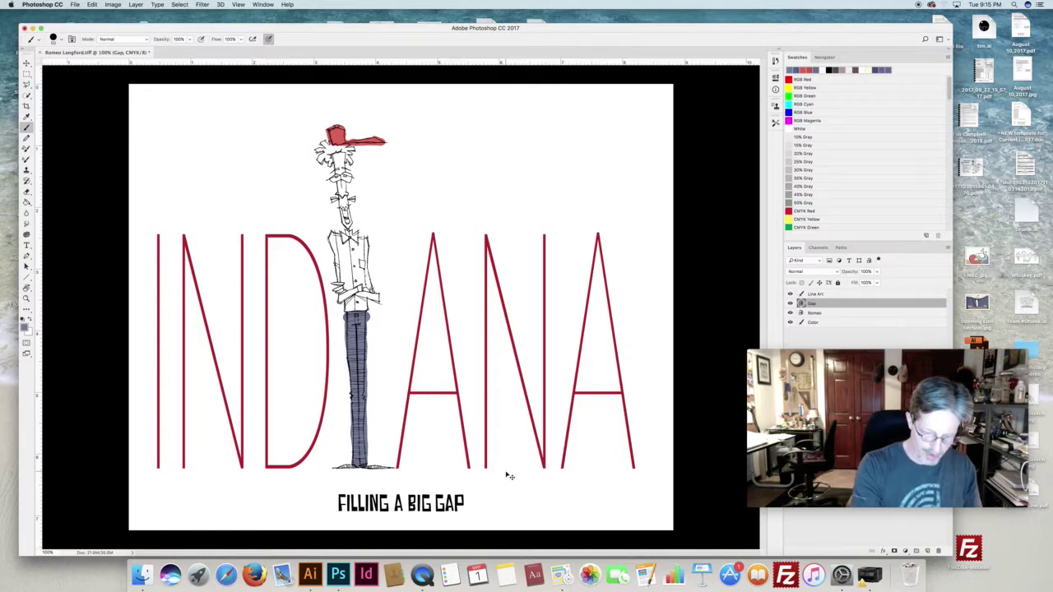
pyautogui.press('super+minus')
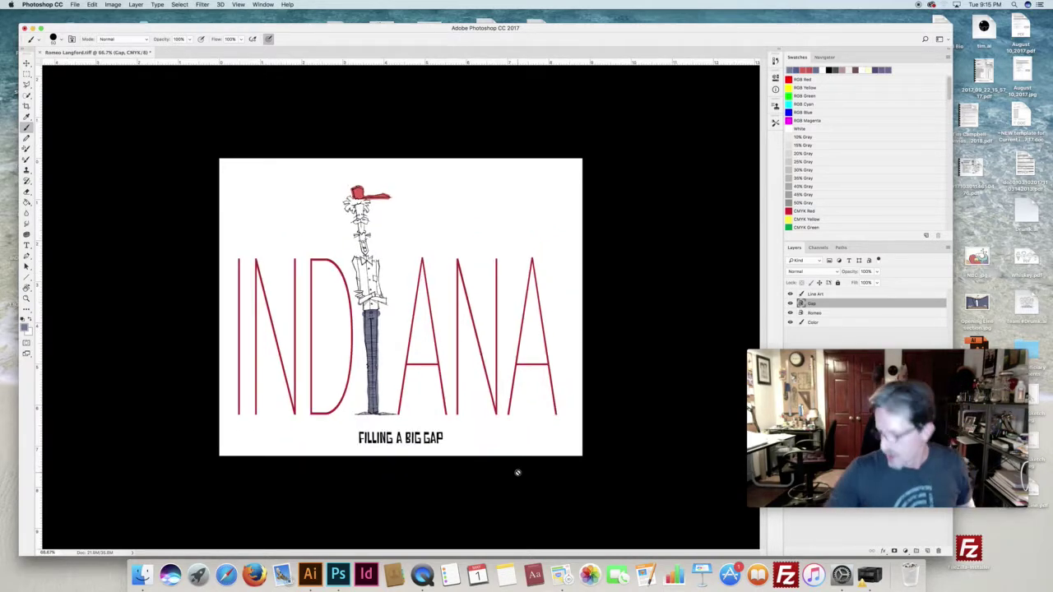